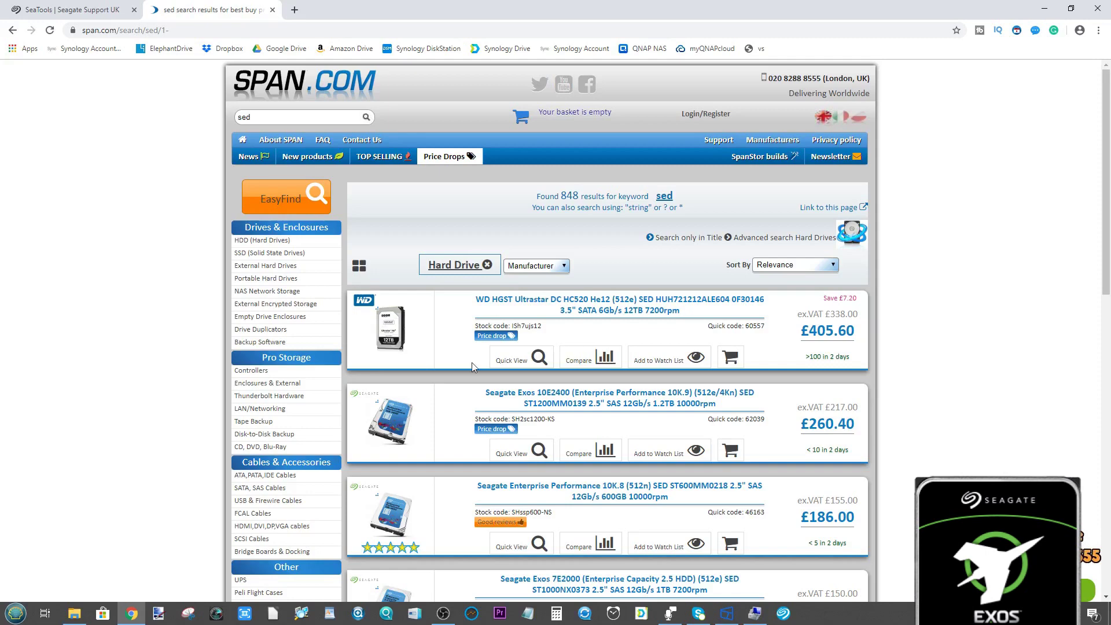
- Review the Exos 7E2000 and Exos 10E2400 product titles, highlighting 'SED' in each
scroll(471, 362, down, 6)
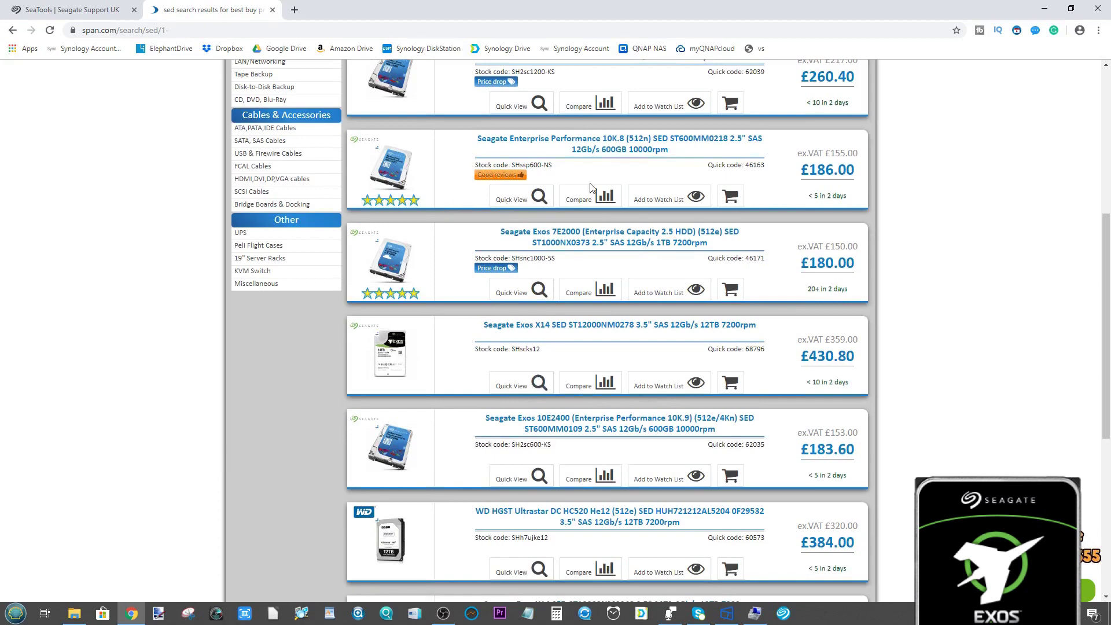
scroll(590, 187, up, 6)
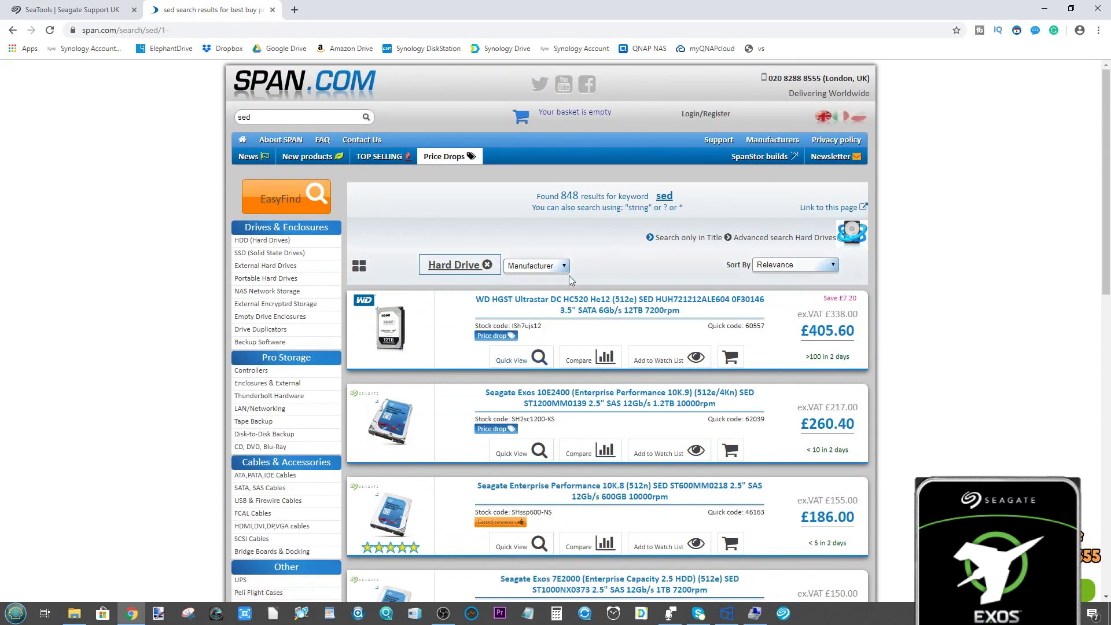
scroll(588, 245, down, 5)
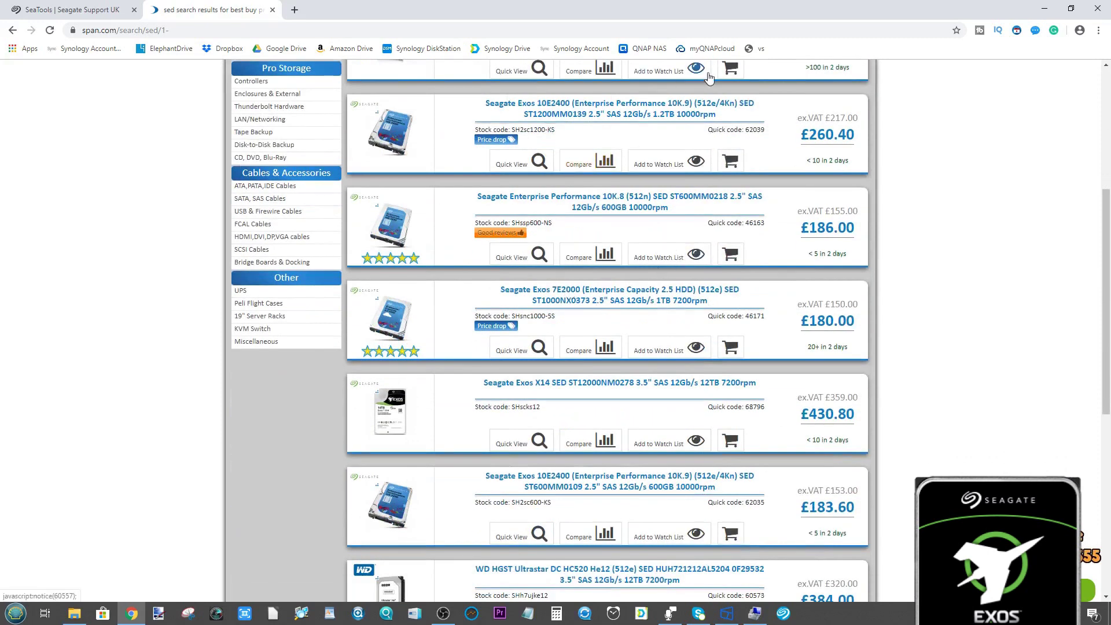
drag(750, 297, 733, 291)
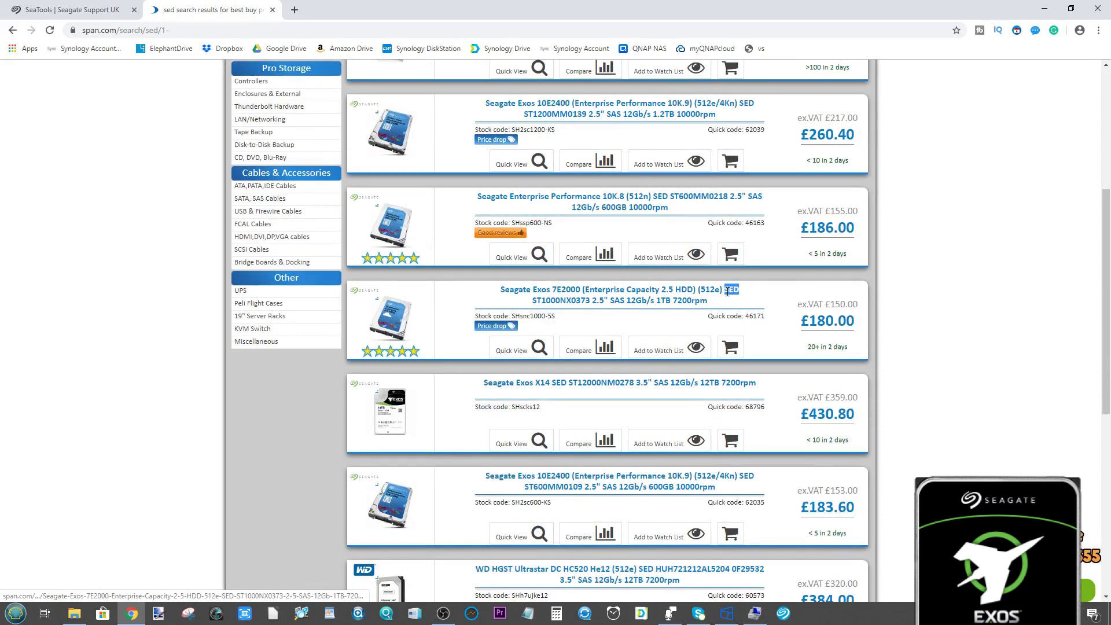
scroll(728, 292, down, 1)
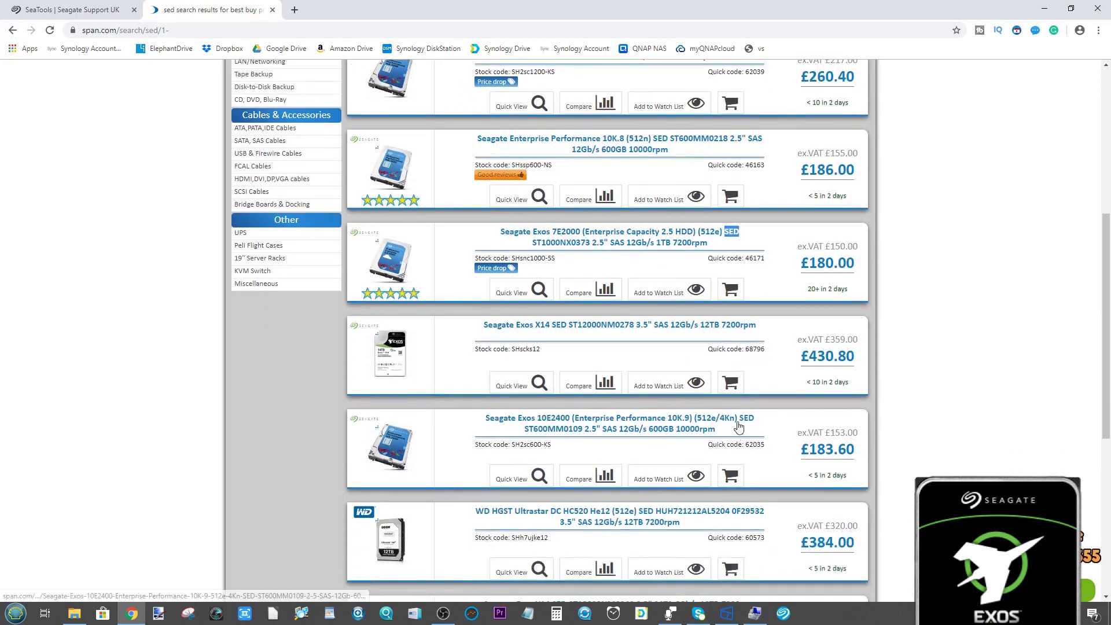
drag(764, 423, 749, 416)
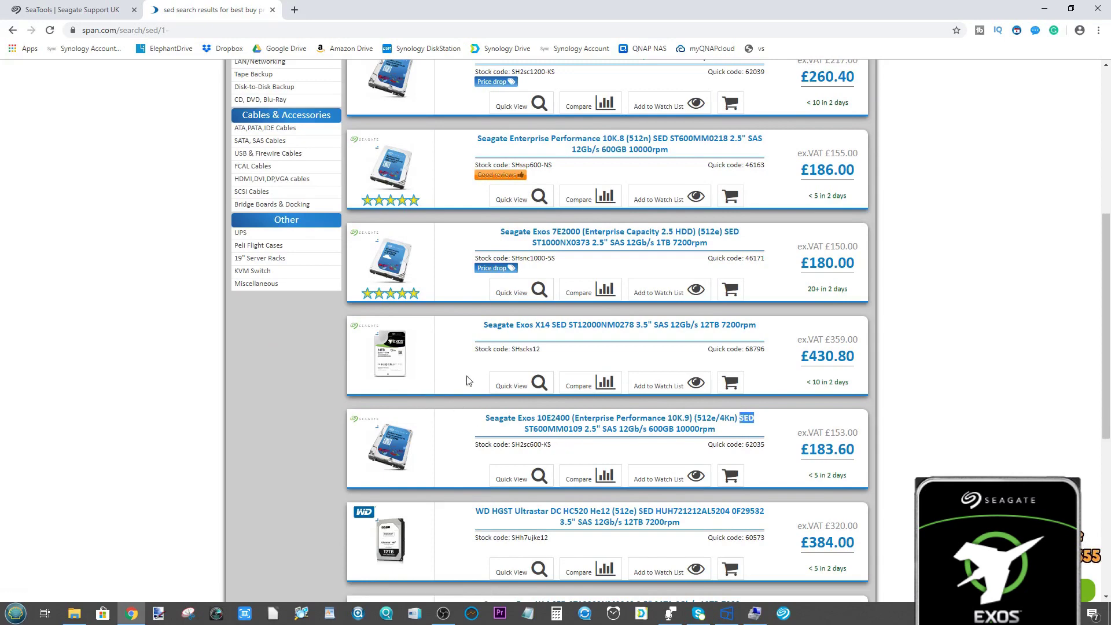
scroll(474, 383, up, 6)
scroll(473, 384, down, 10)
scroll(767, 249, up, 10)
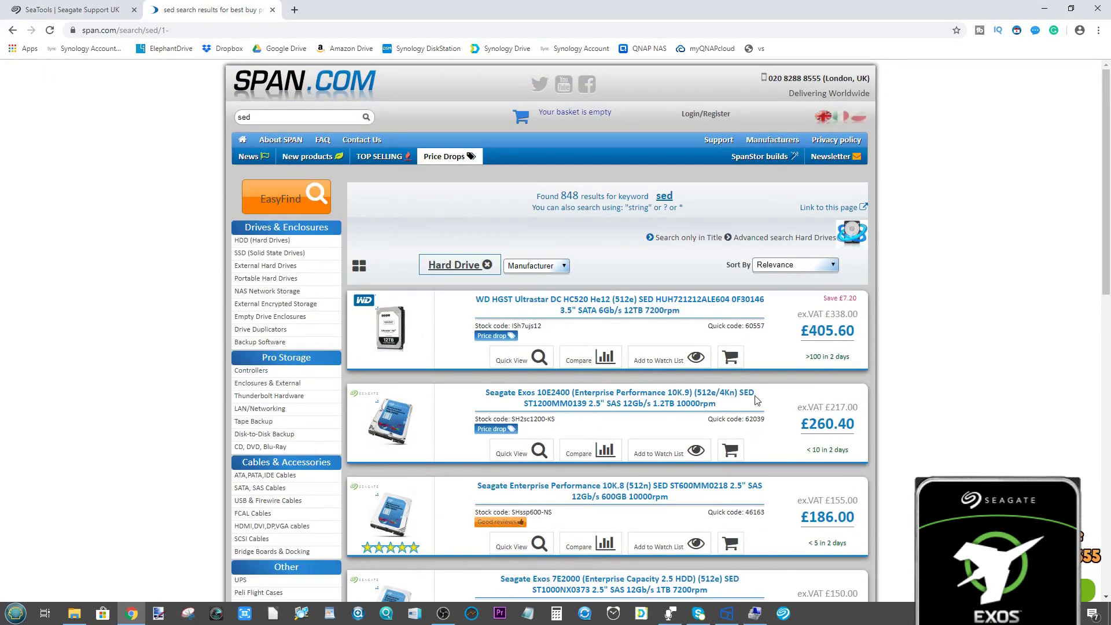
drag(756, 401, 746, 395)
click(730, 406)
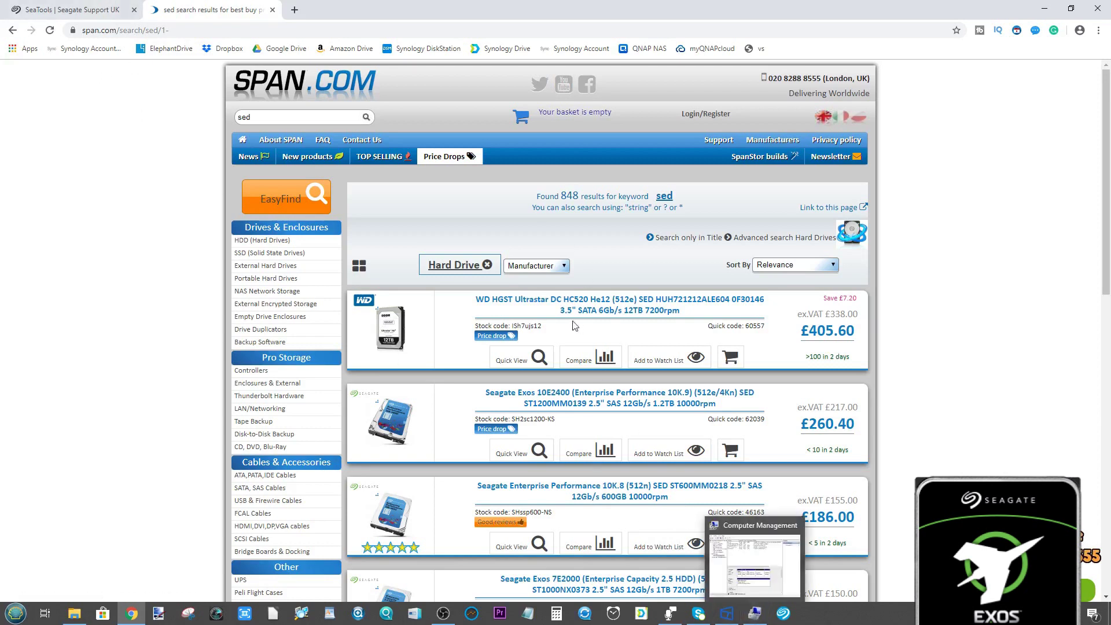
scroll(708, 262, down, 1)
scroll(753, 301, up, 1)
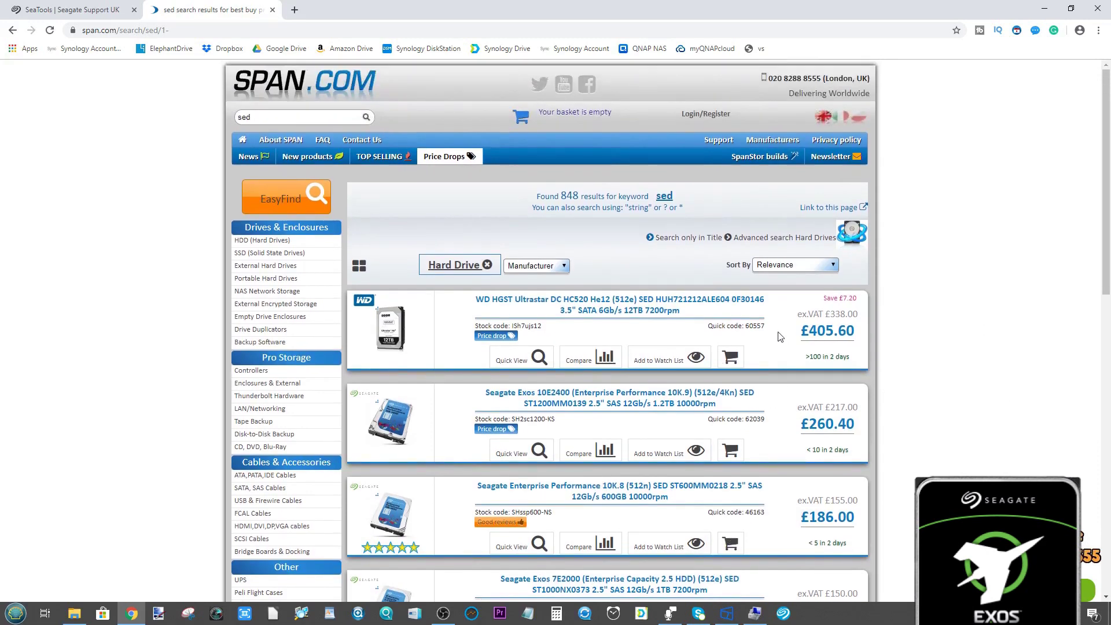
- Open This PC from Start and launch Computer Management via the Computer tab's Manage
click(754, 614)
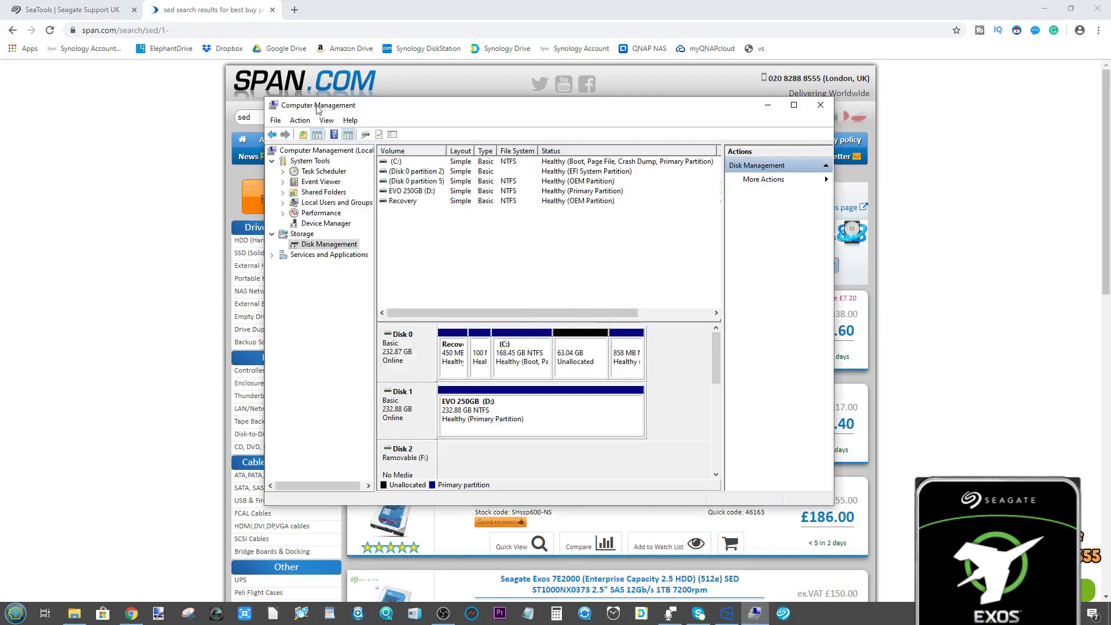
click(16, 613)
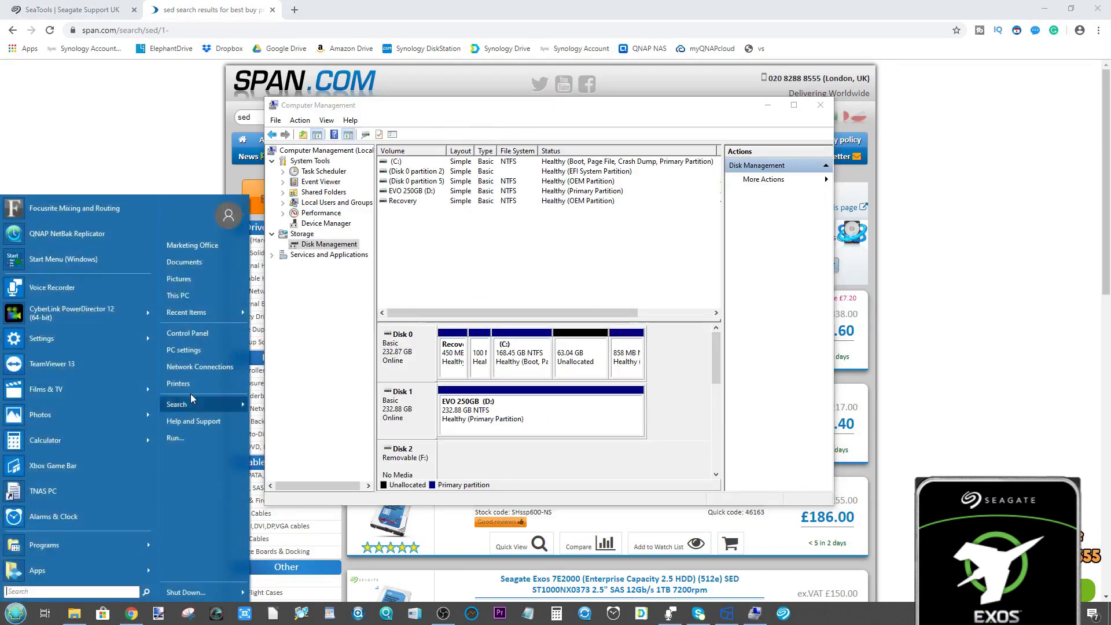
click(202, 294)
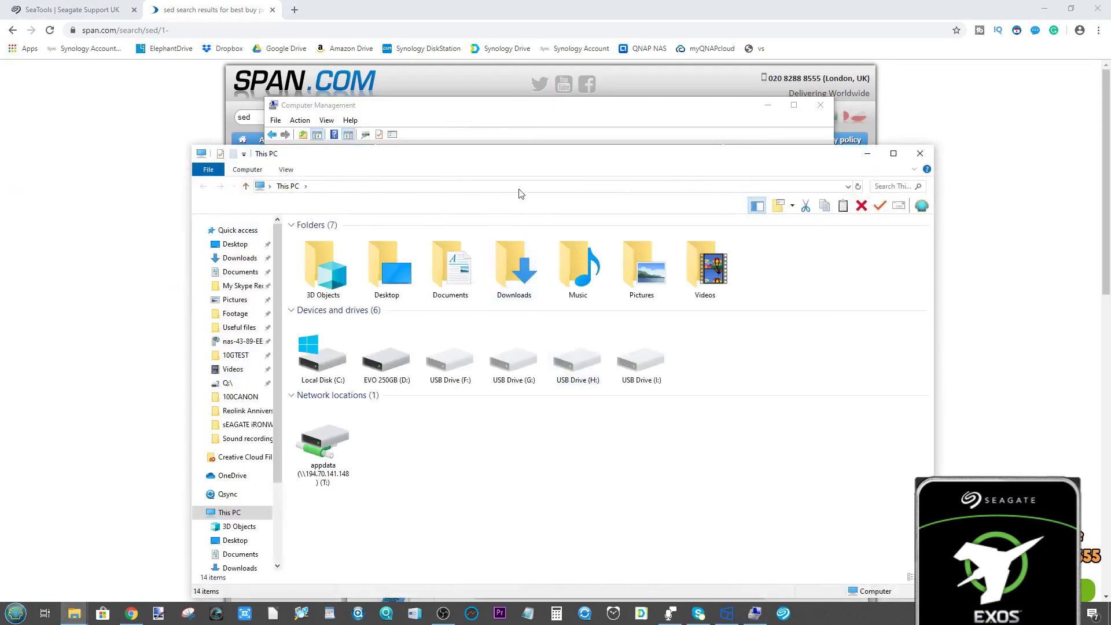
drag(550, 161, 588, 119)
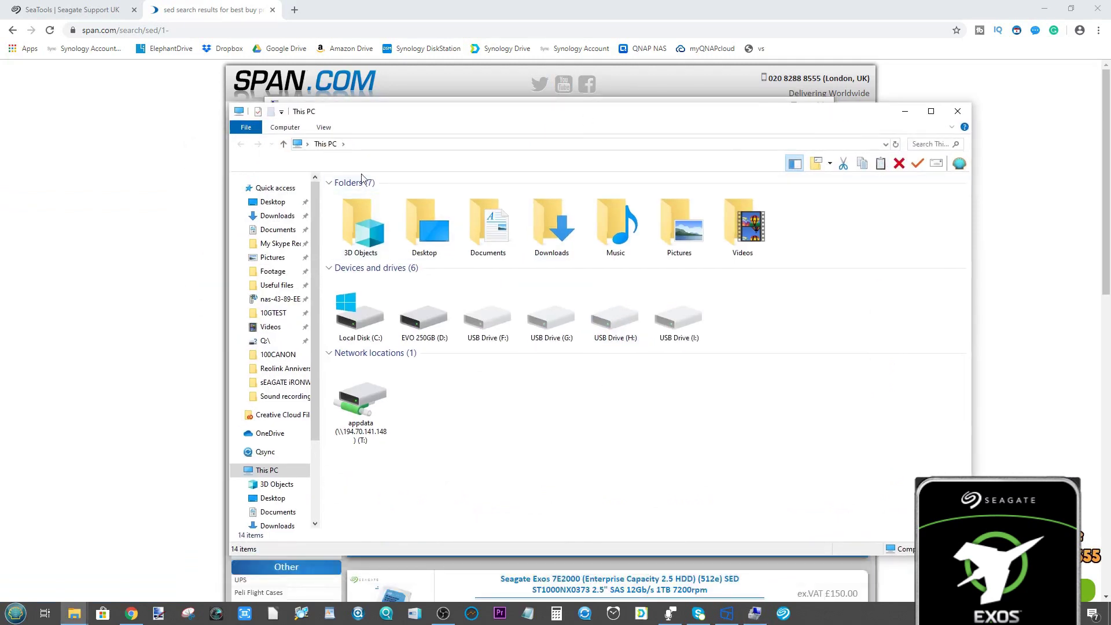
click(324, 127)
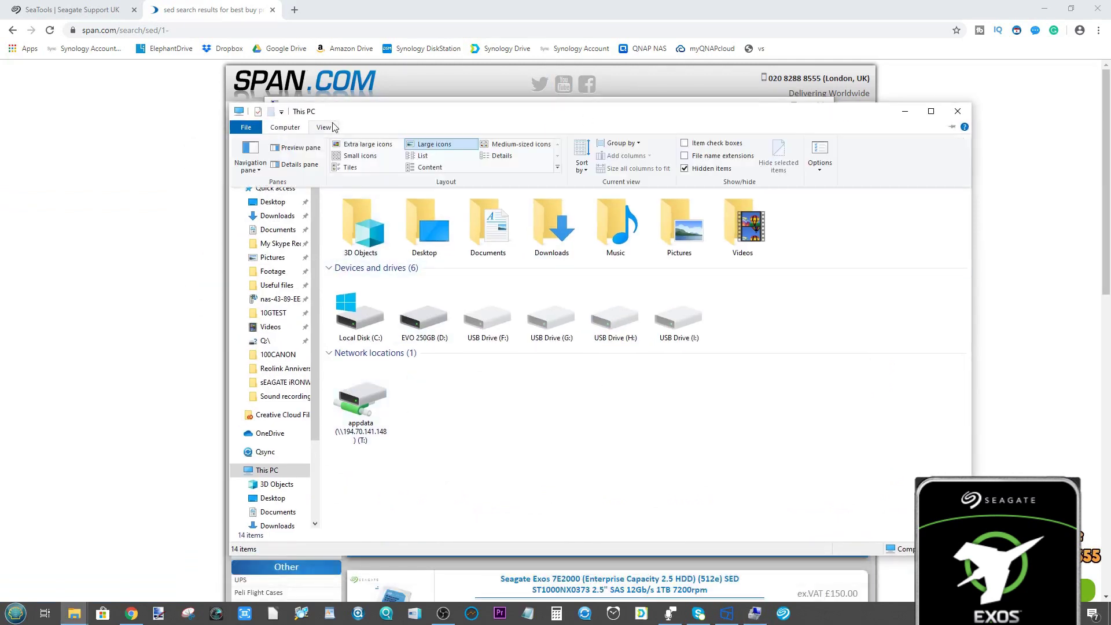
click(285, 127)
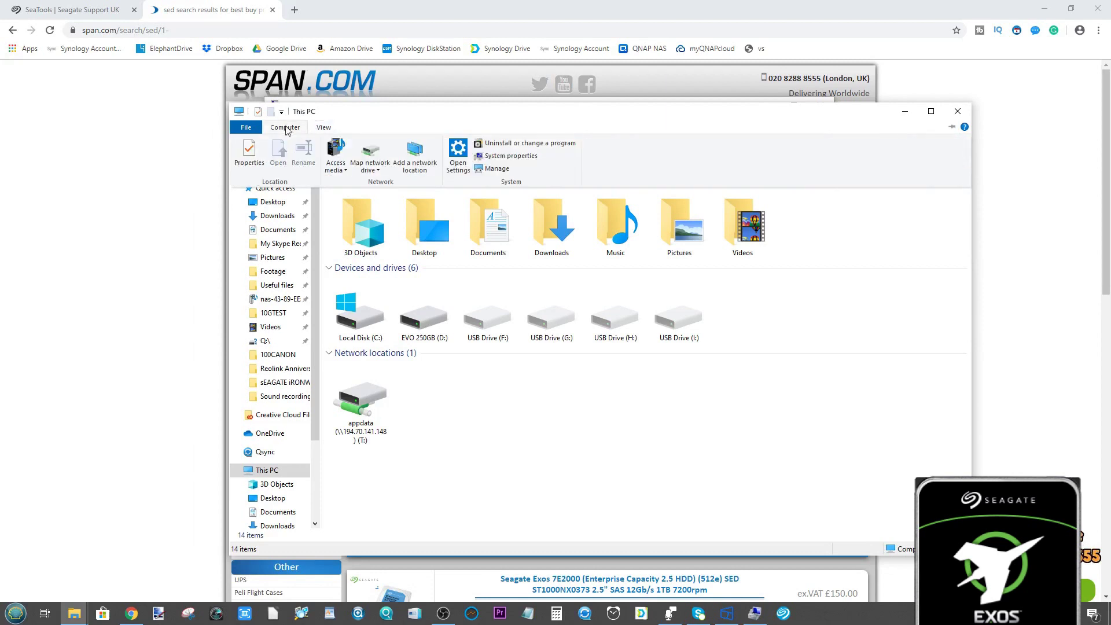
click(499, 173)
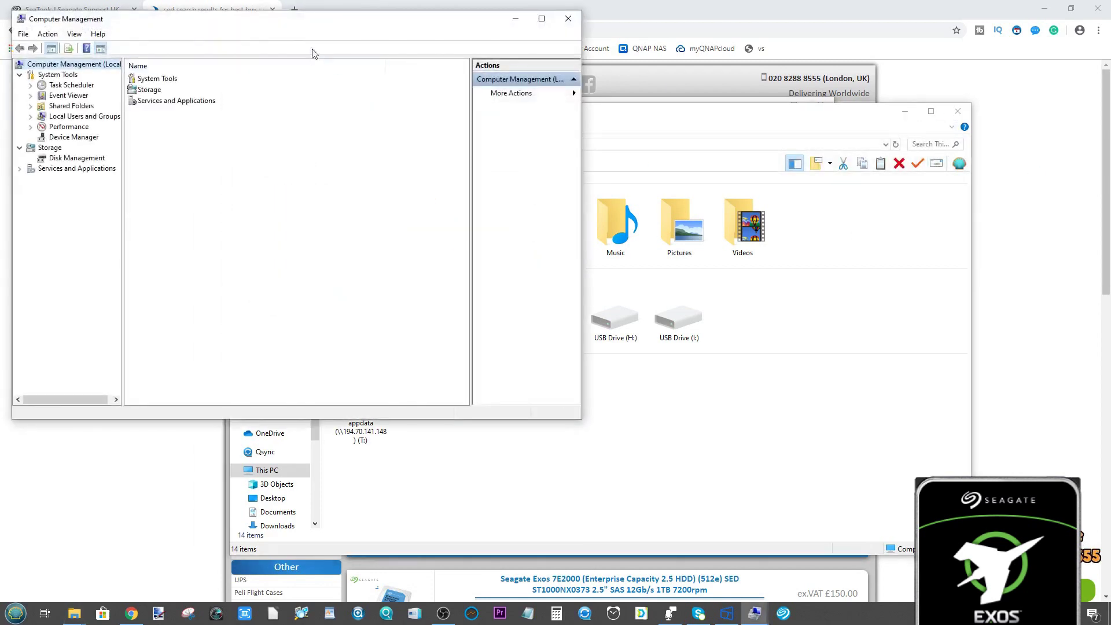
- Open Disk Management under Storage and cancel the Initialise Disk prompt
drag(315, 27, 567, 106)
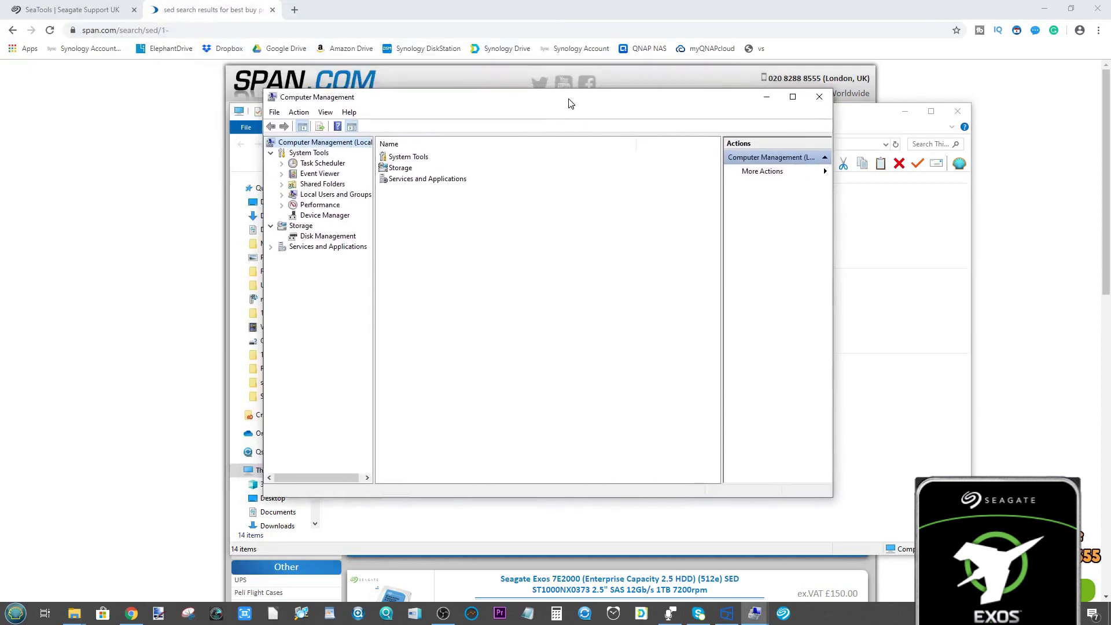
double_click(402, 169)
double_click(412, 157)
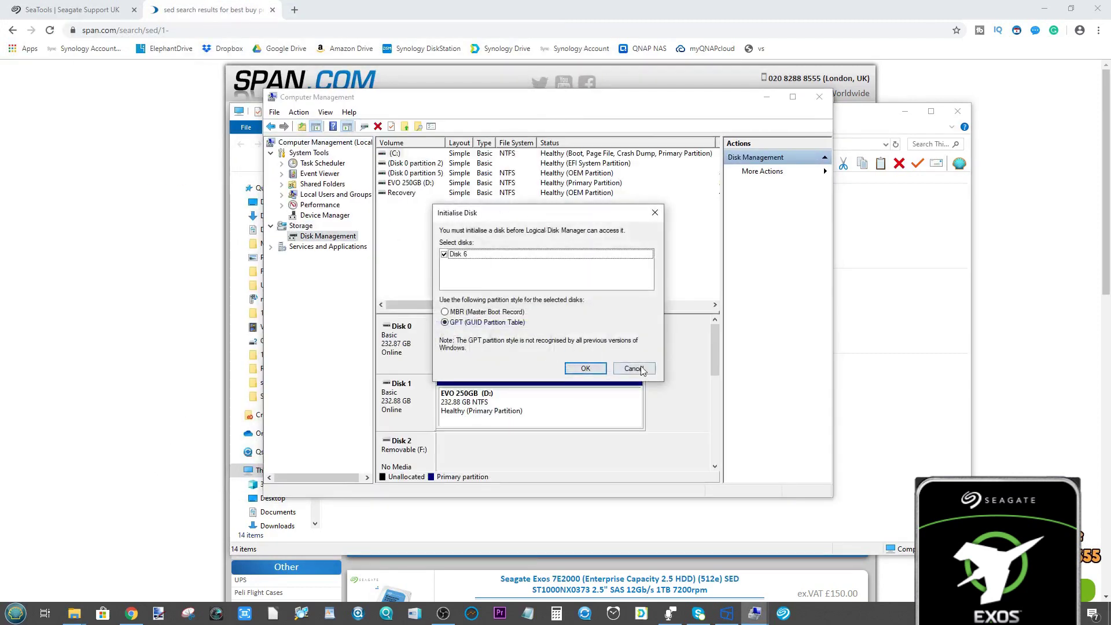
click(634, 369)
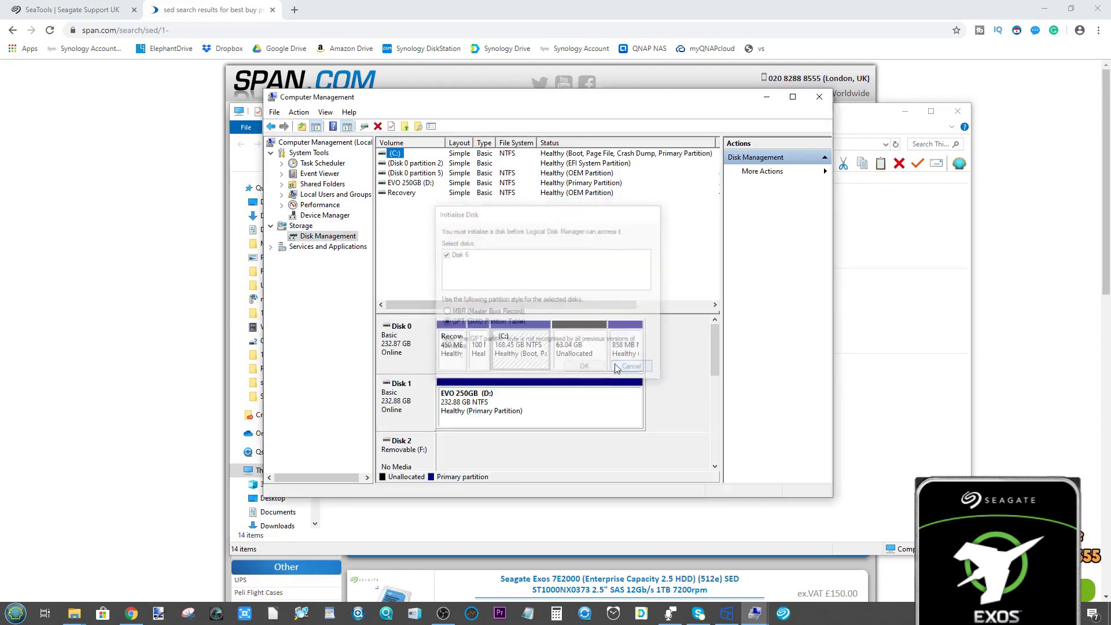
- Scroll down to the 11176 GB uninitialised Disk 6 and bring up its action menu
drag(720, 330, 718, 417)
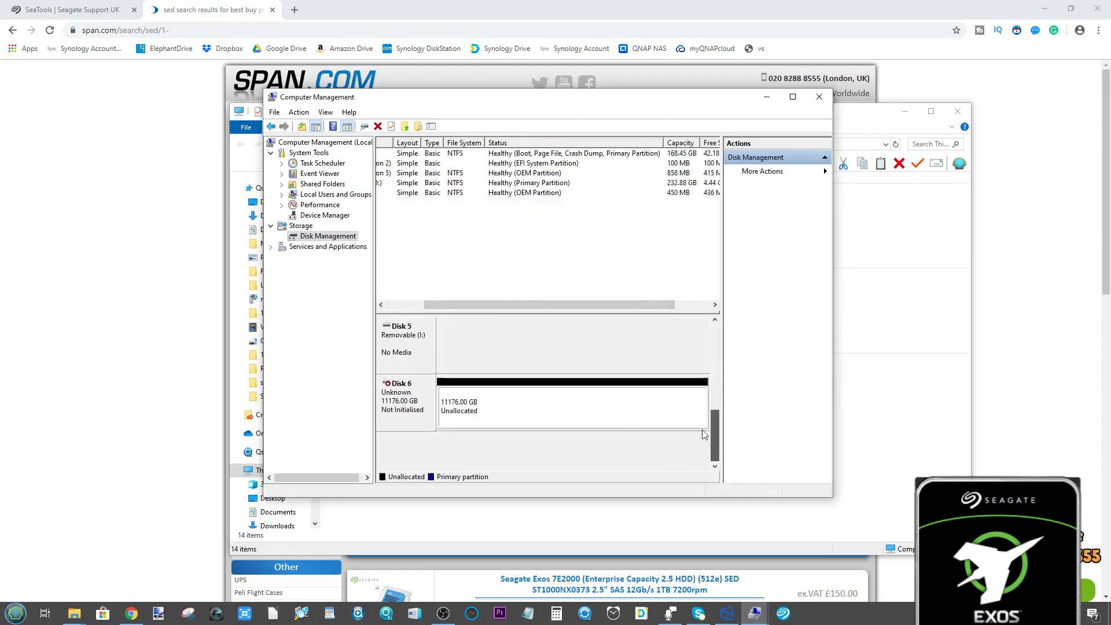
click(457, 407)
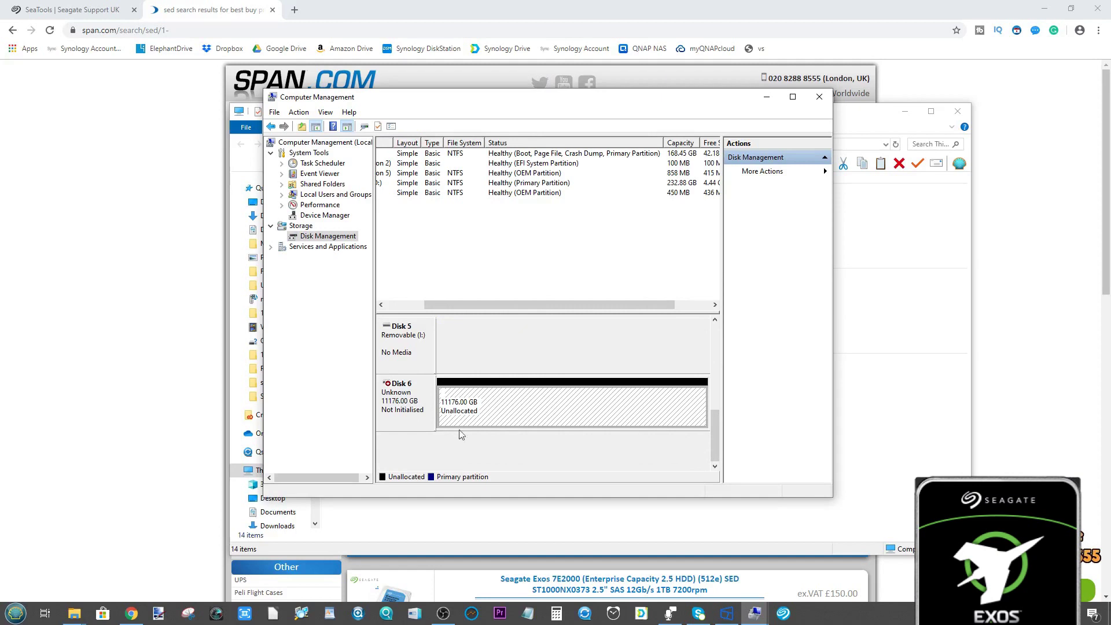
click(424, 394)
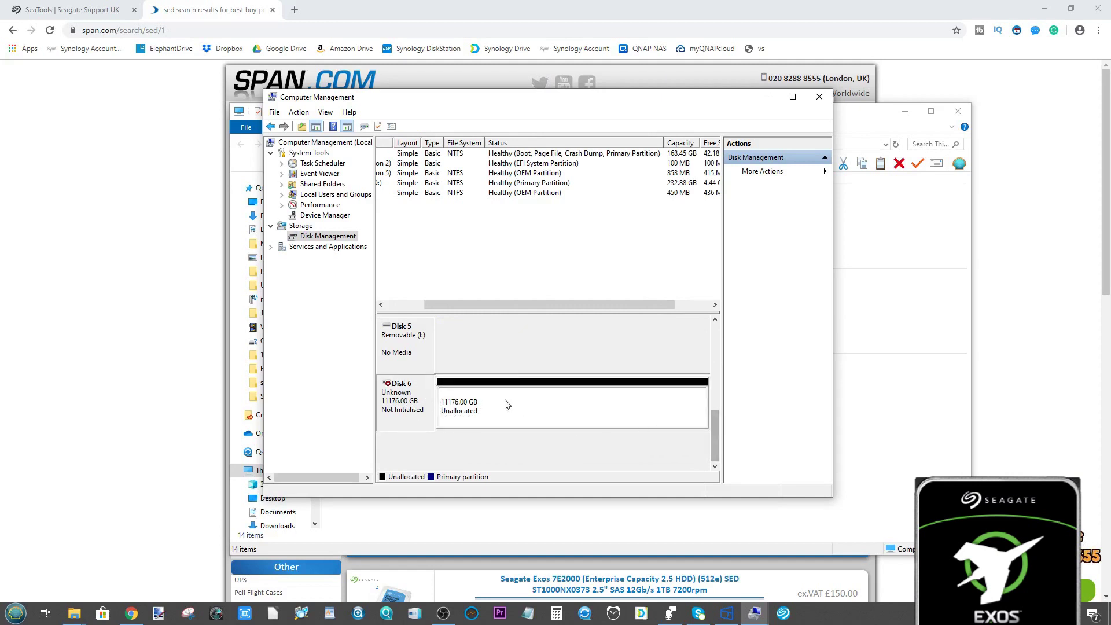
right_click(424, 394)
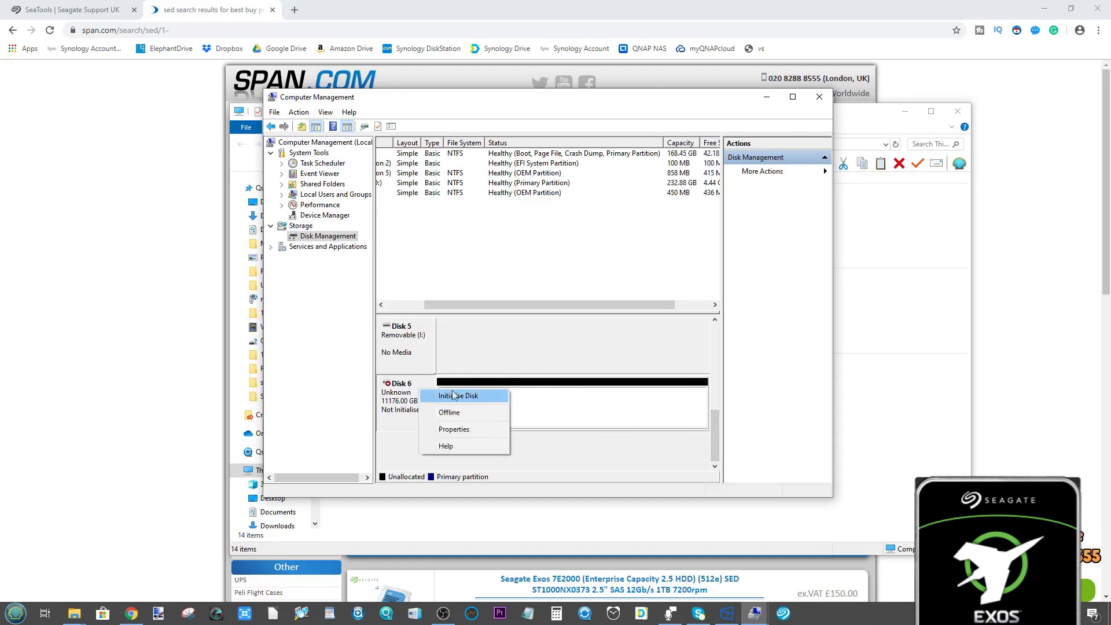
click(469, 397)
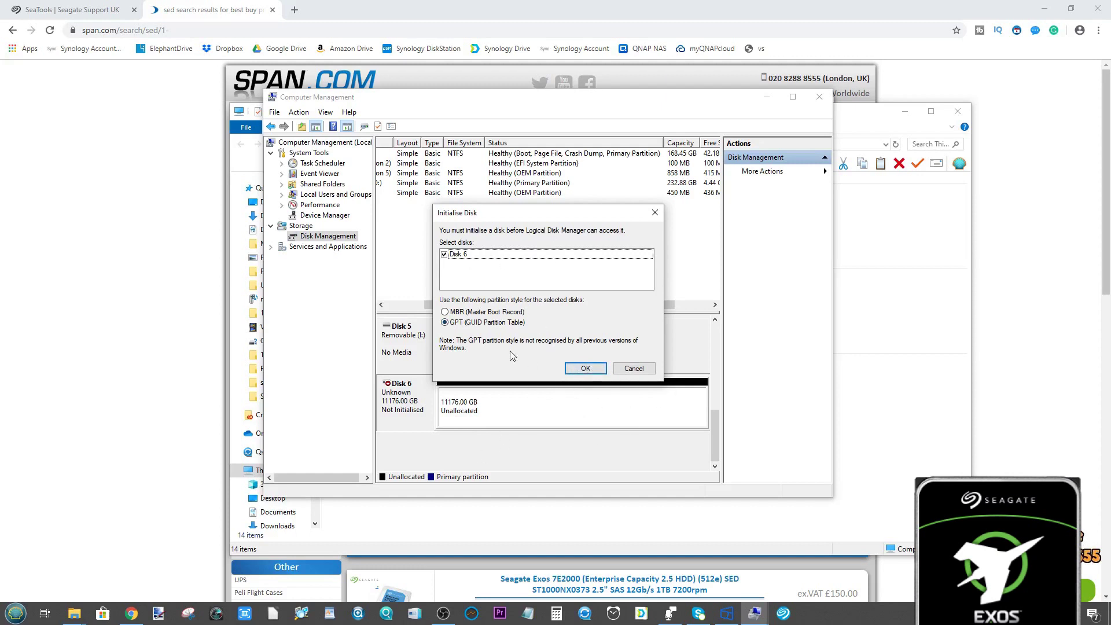
click(596, 368)
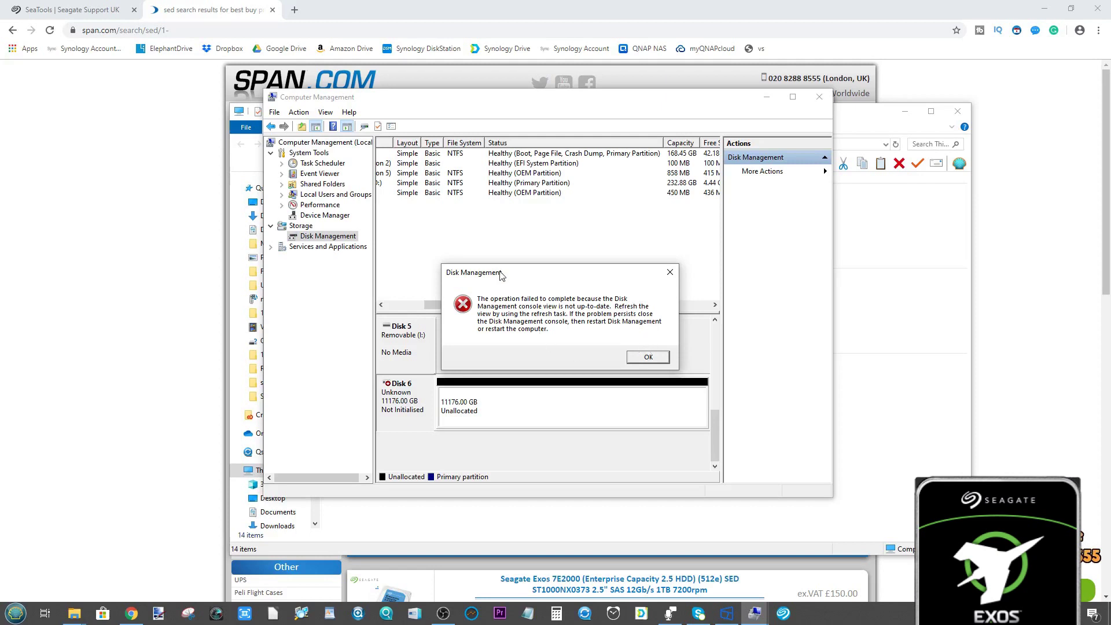
click(647, 357)
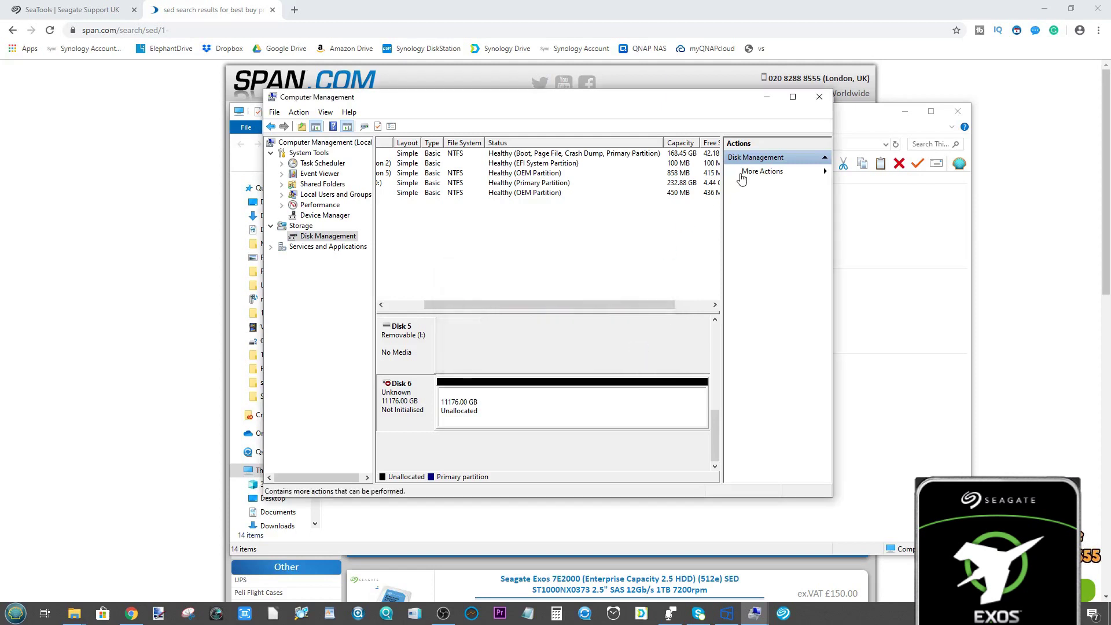
- Close Computer Management, browse the SeaTools downloads page, and launch SeaTools for Windows
click(820, 97)
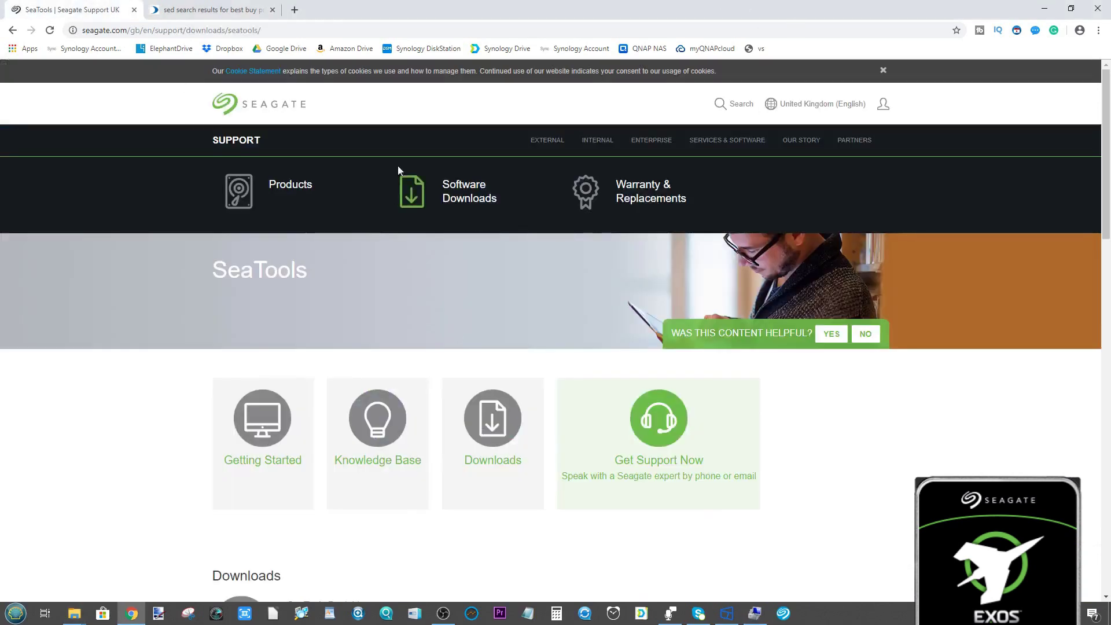
scroll(83, 206, down, 2)
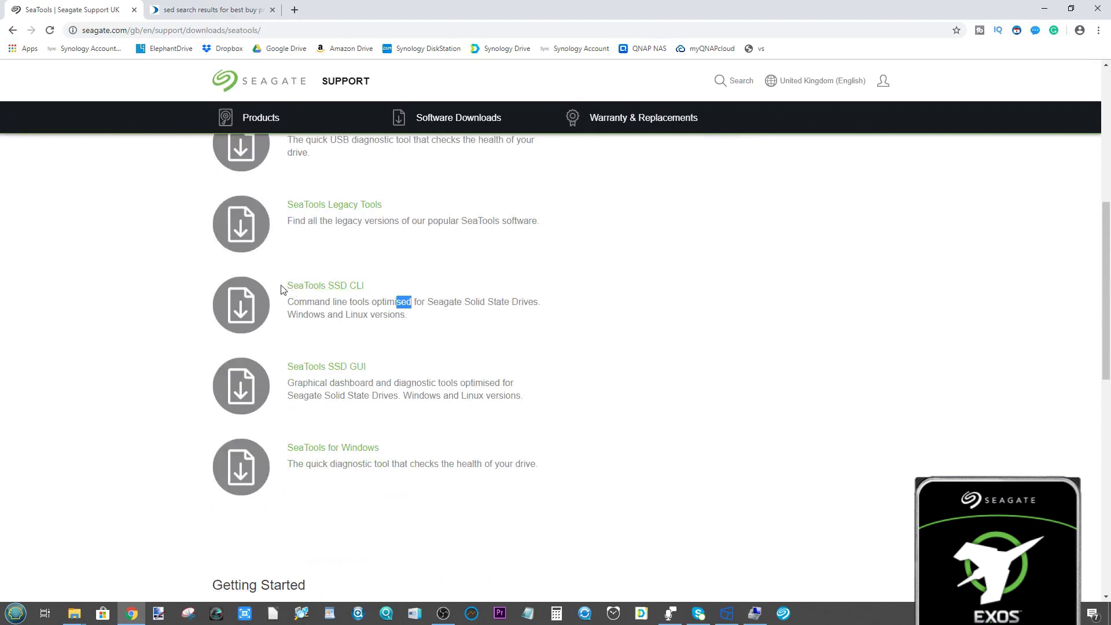
scroll(307, 434, up, 2)
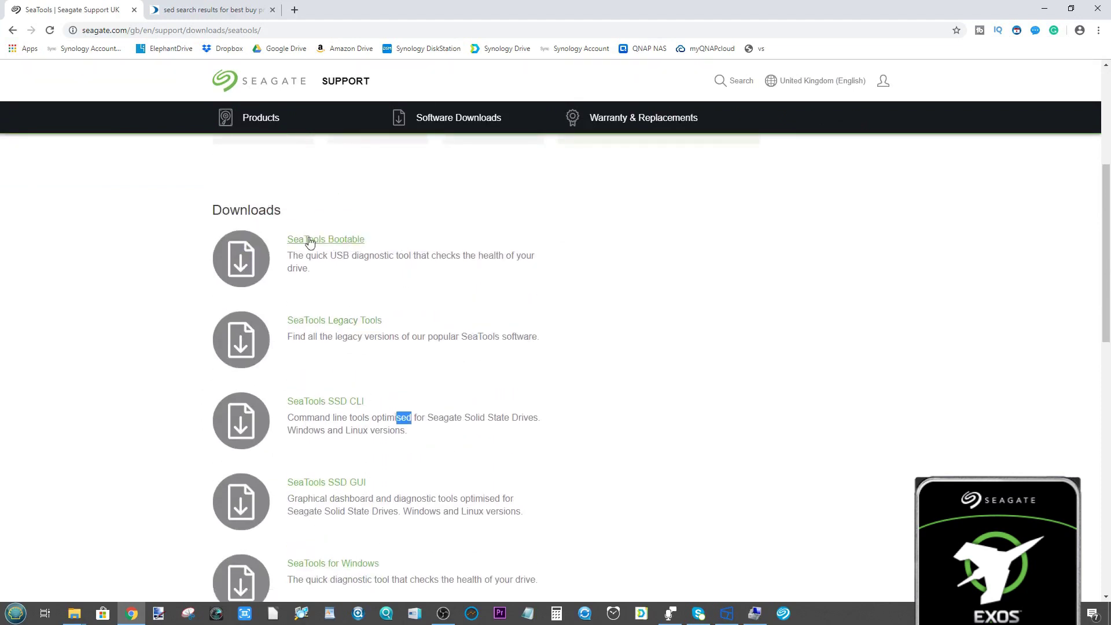
scroll(342, 324, down, 4)
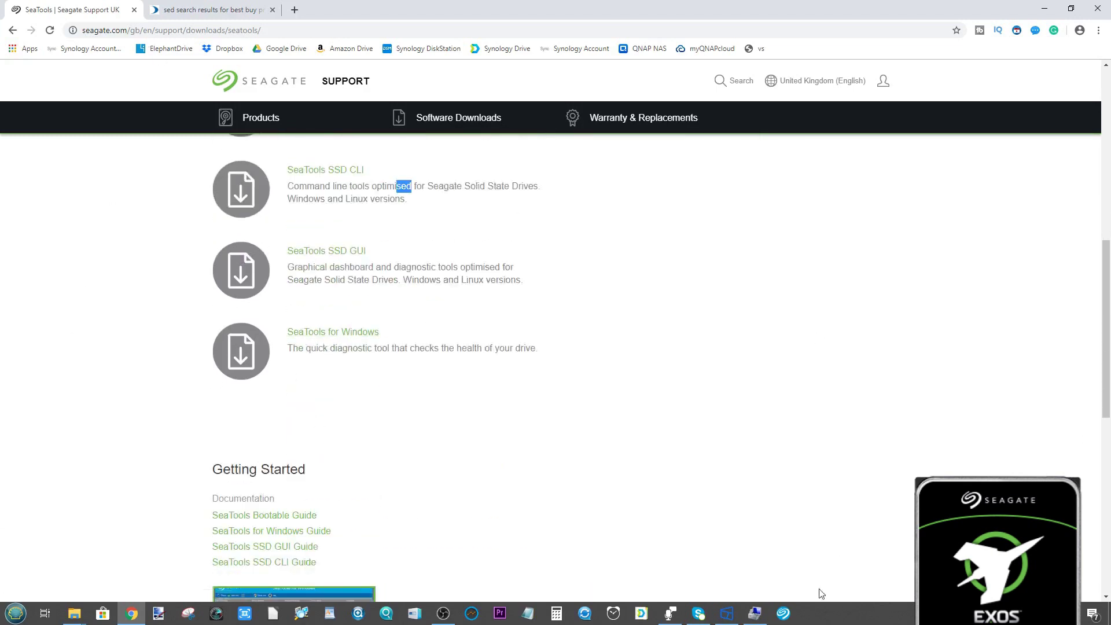
click(783, 613)
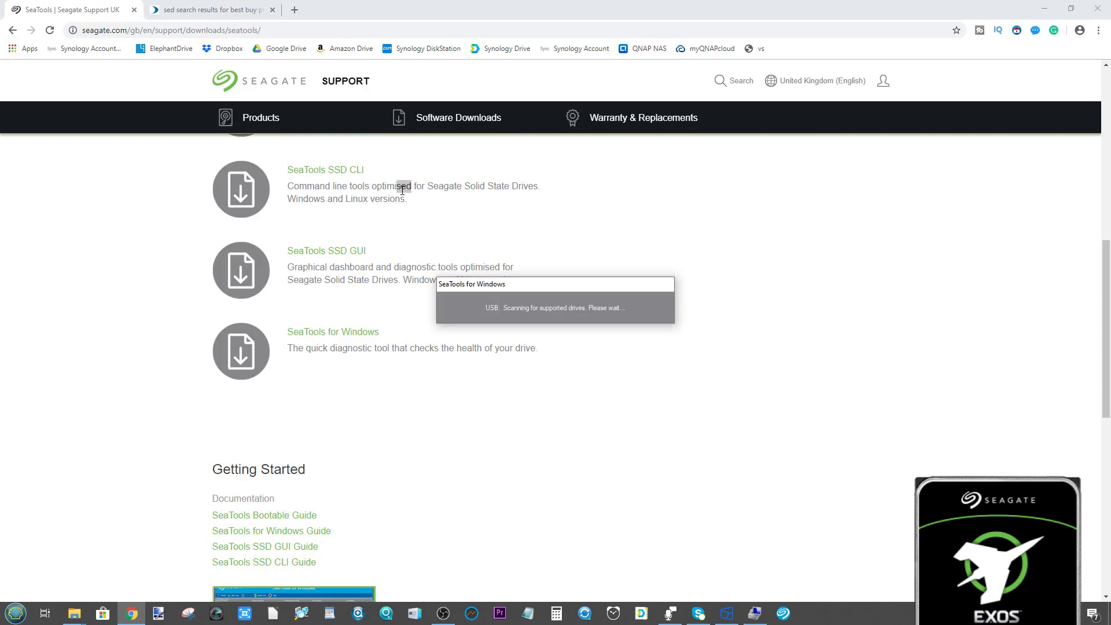
- Close the Computer Management window and accept the SeaTools licence agreement once it appears
click(755, 614)
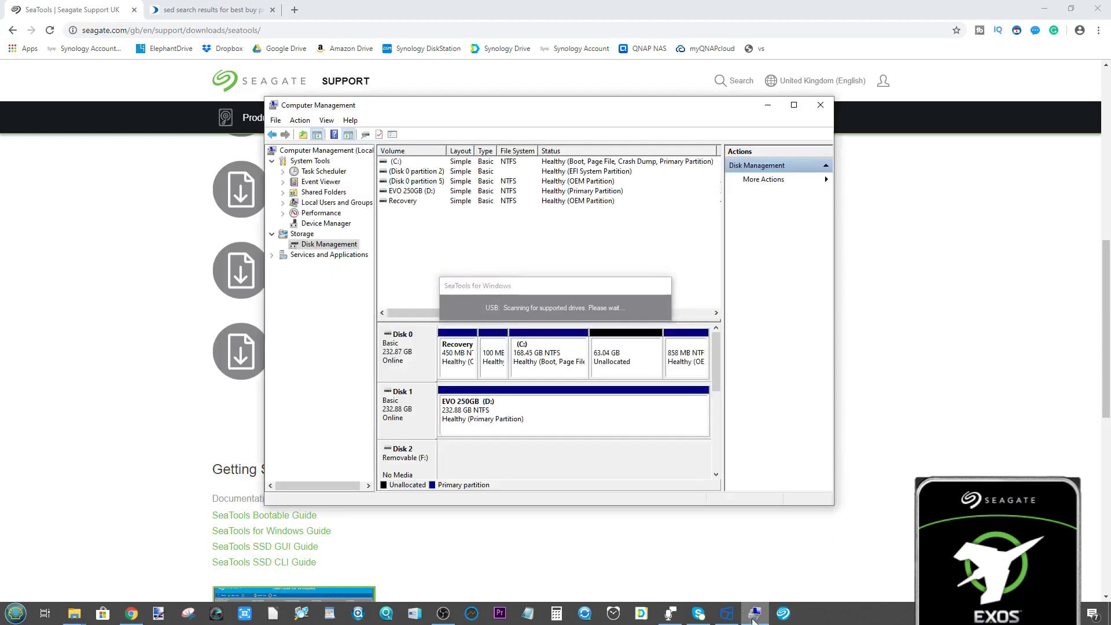
click(819, 104)
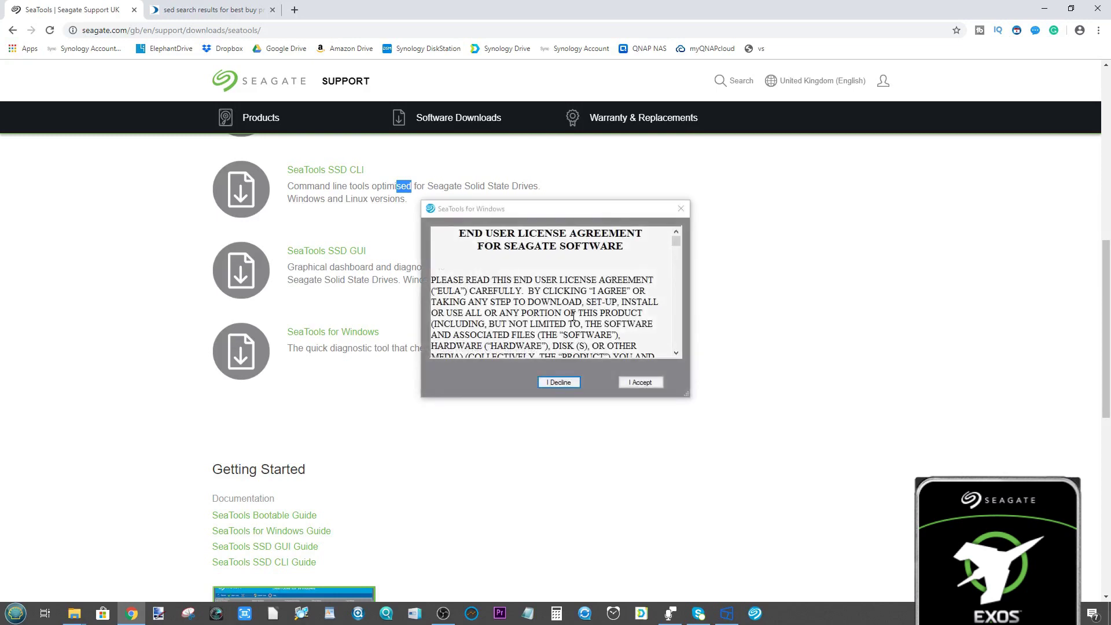
click(631, 384)
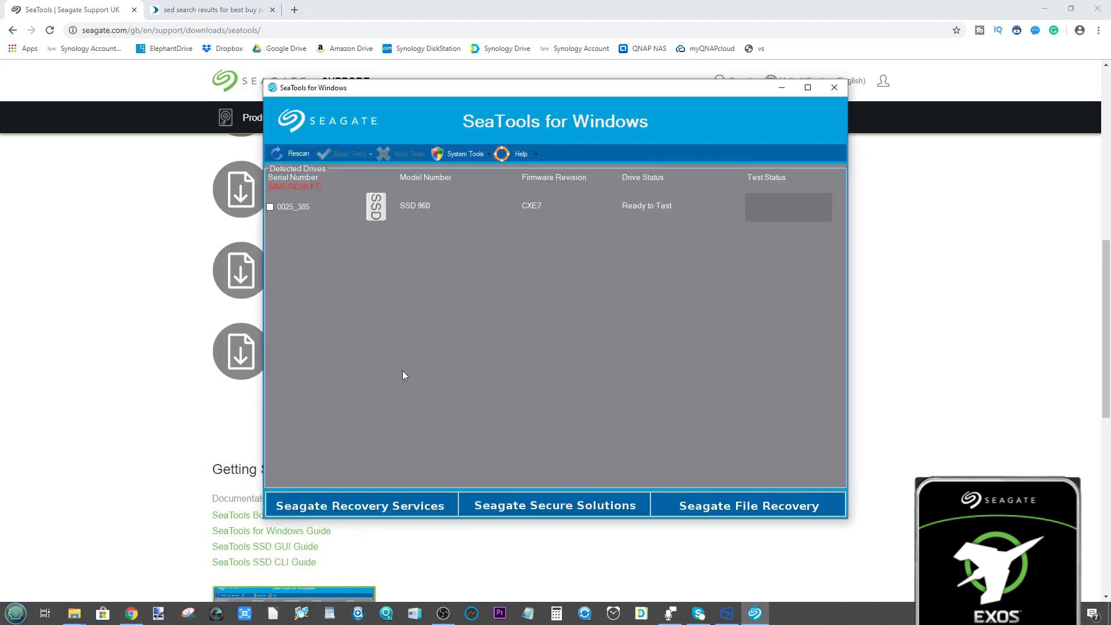
- Rescan so SeaTools lists the ST12000NM0017-2A1111 drive alongside the SSD 960
click(294, 152)
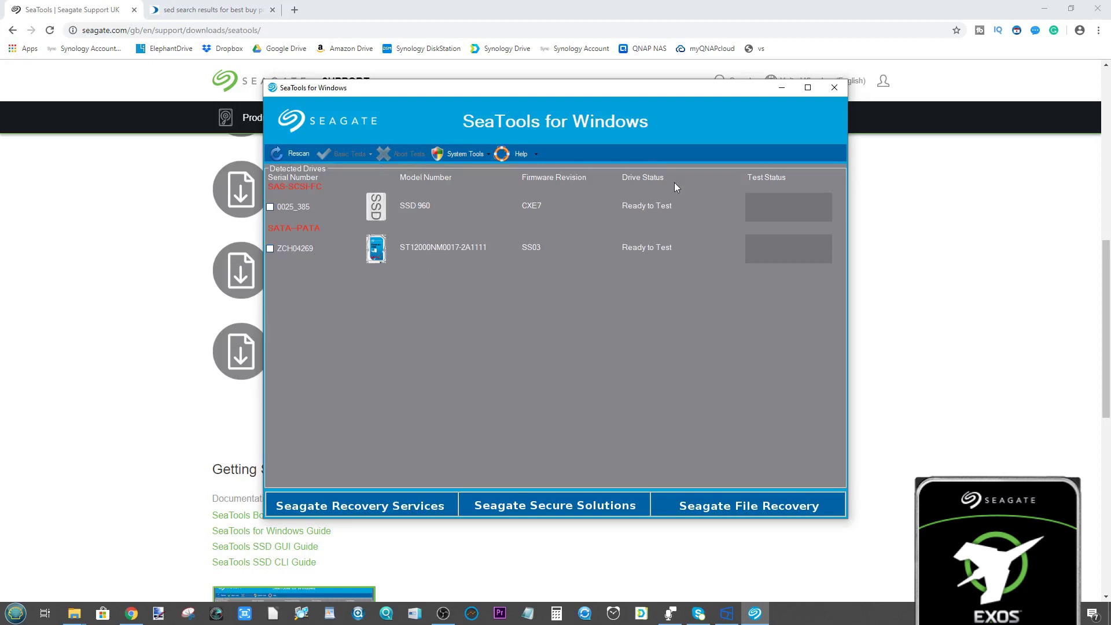
- Select the ST12000NM0017-2A1111 drive and enable Advanced Tests, confirming the warning with F8
click(482, 159)
click(472, 186)
click(270, 249)
click(373, 158)
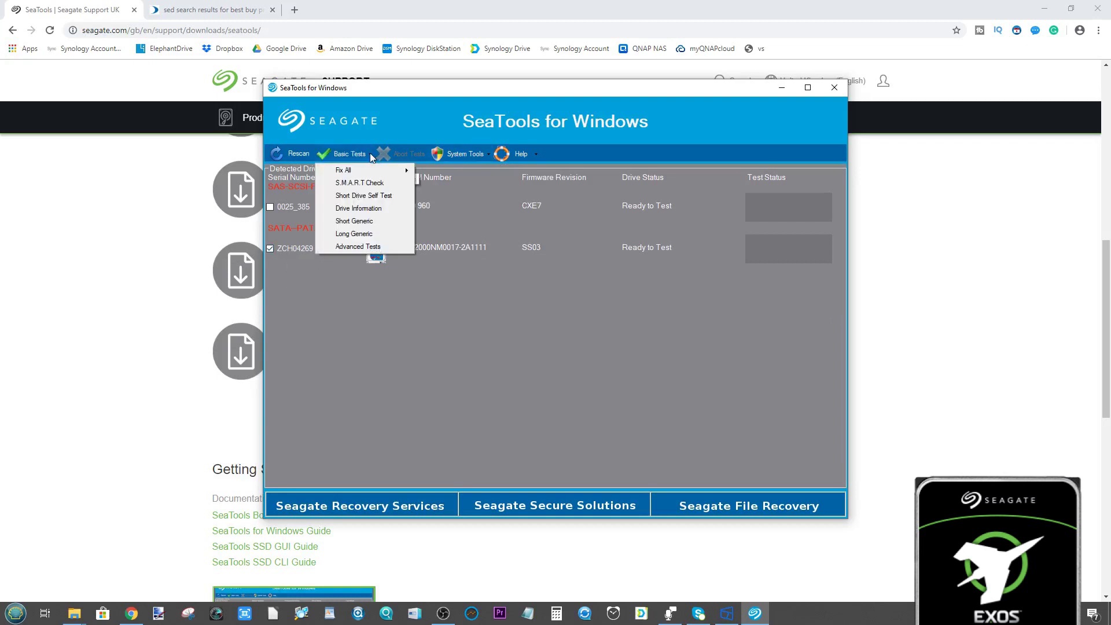
click(358, 247)
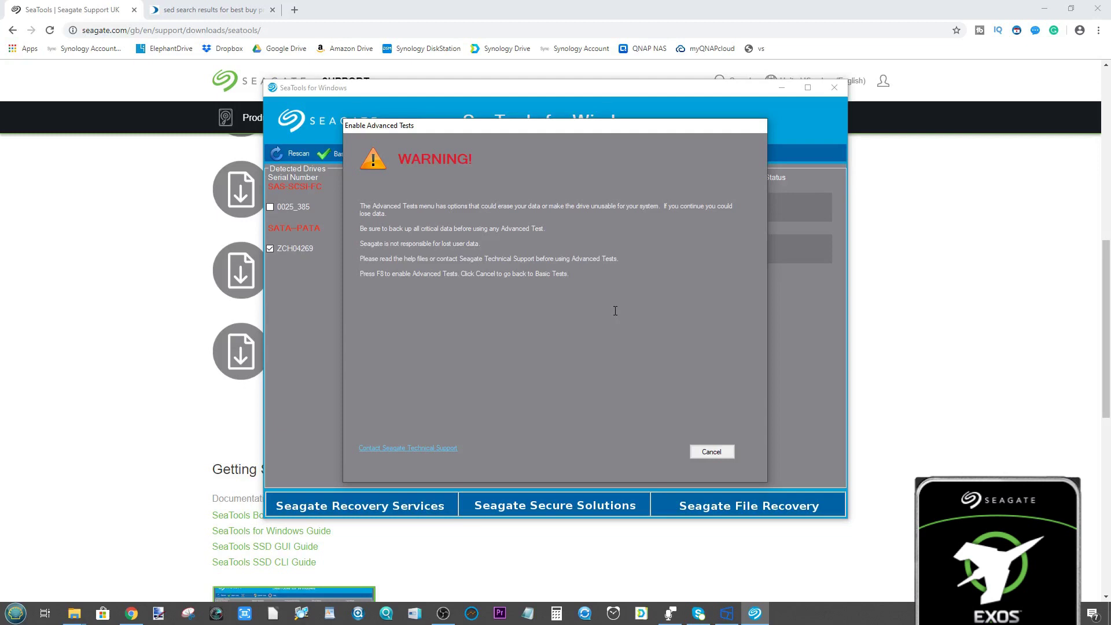
key(F8)
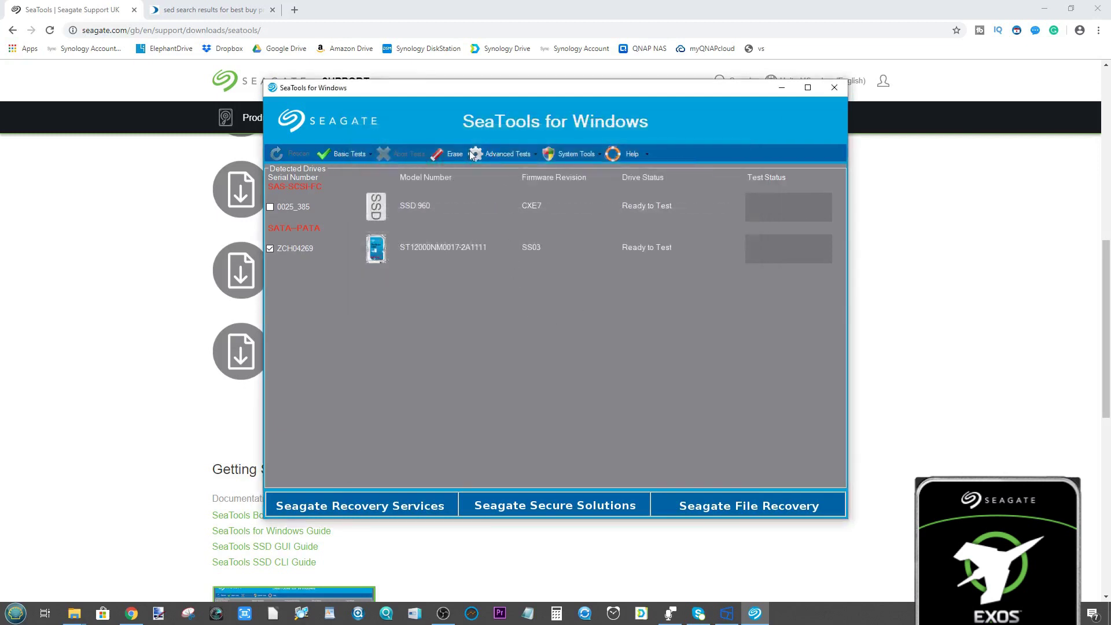
- Choose SED Crypto Erase from the Advanced Tests menu for the ST12000 drive
click(510, 155)
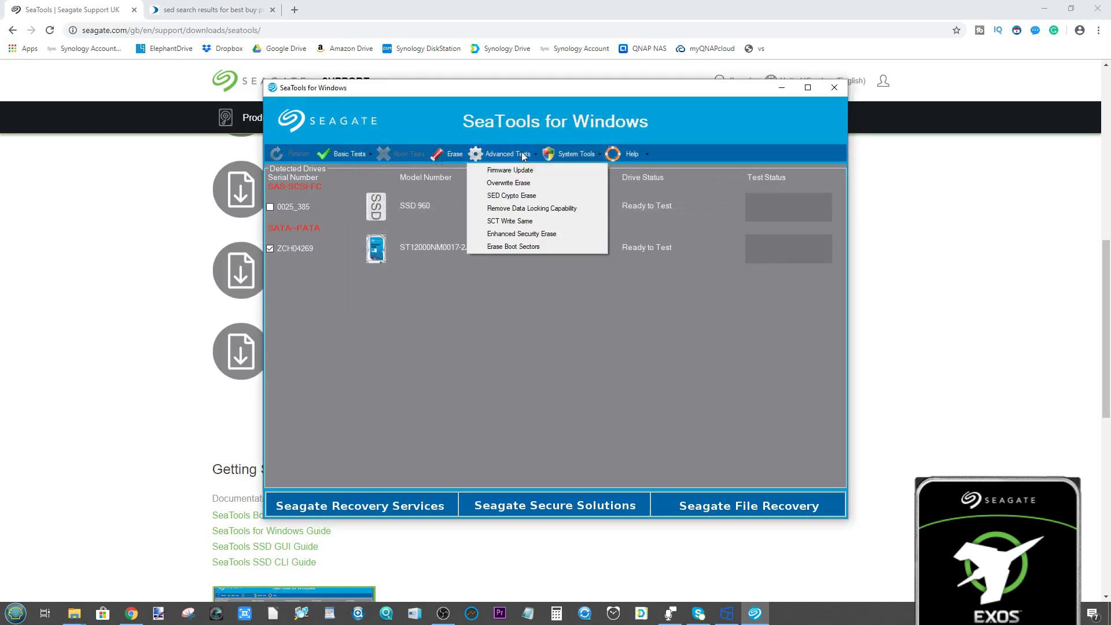
click(531, 199)
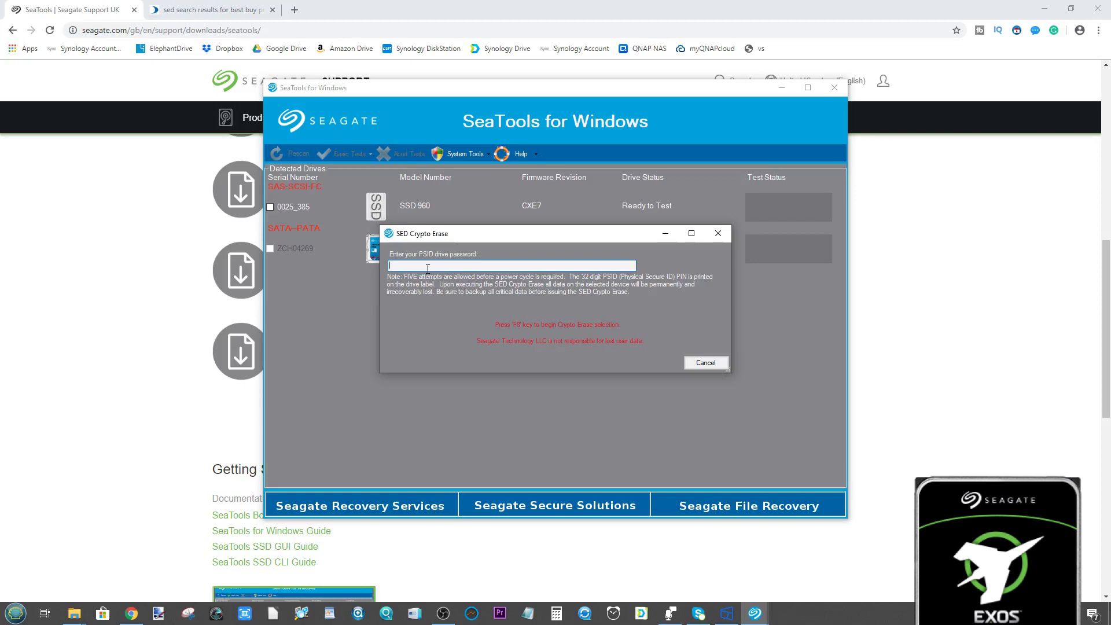
- Paste the drive's 32-character PSID and start the crypto erase with F8
key(ctrl+v)
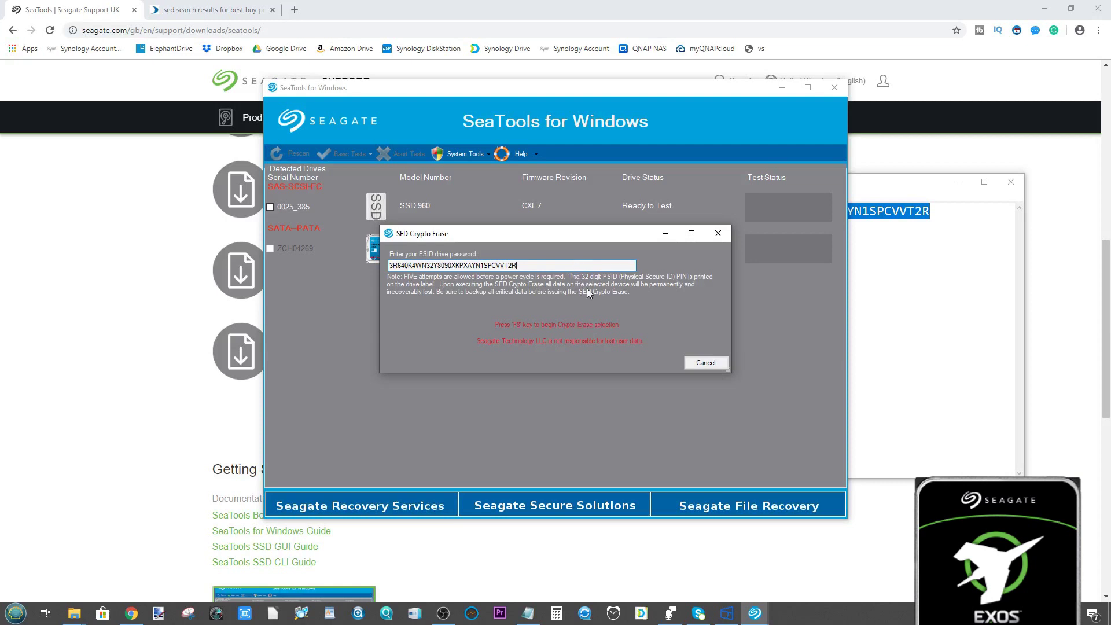
key(F8)
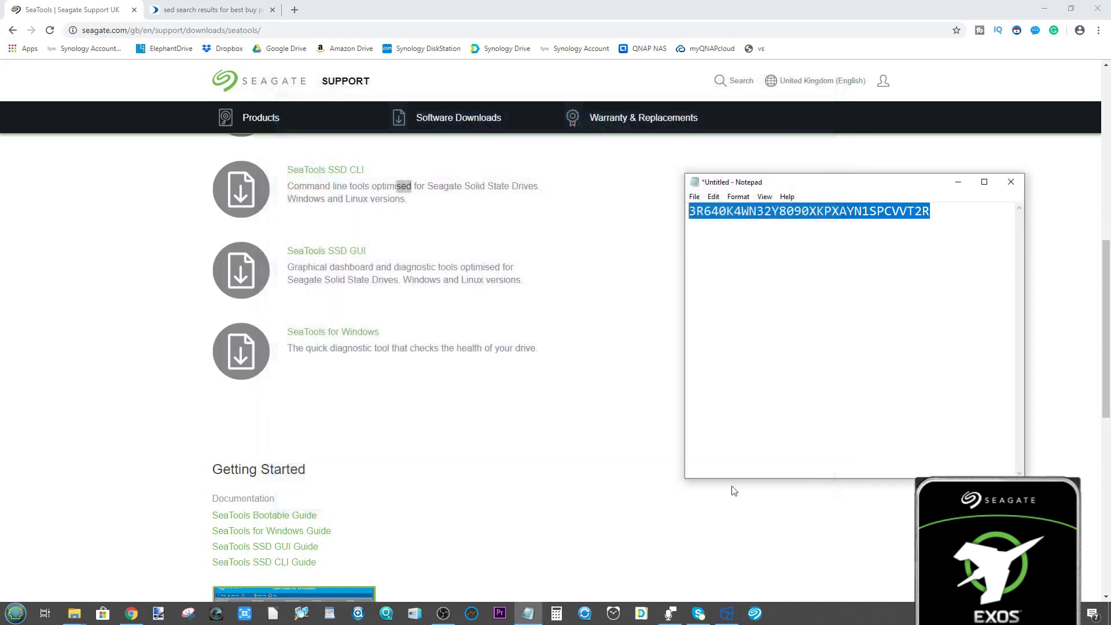
- Close SeaTools and reopen Computer Management from This PC's Manage command
click(833, 87)
click(14, 610)
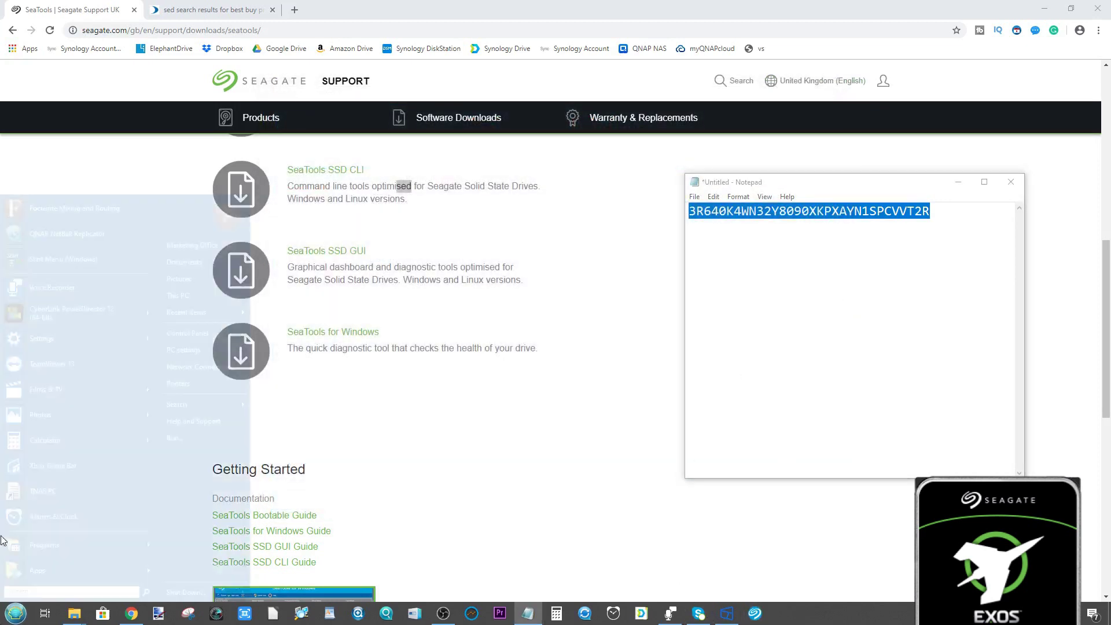
click(186, 296)
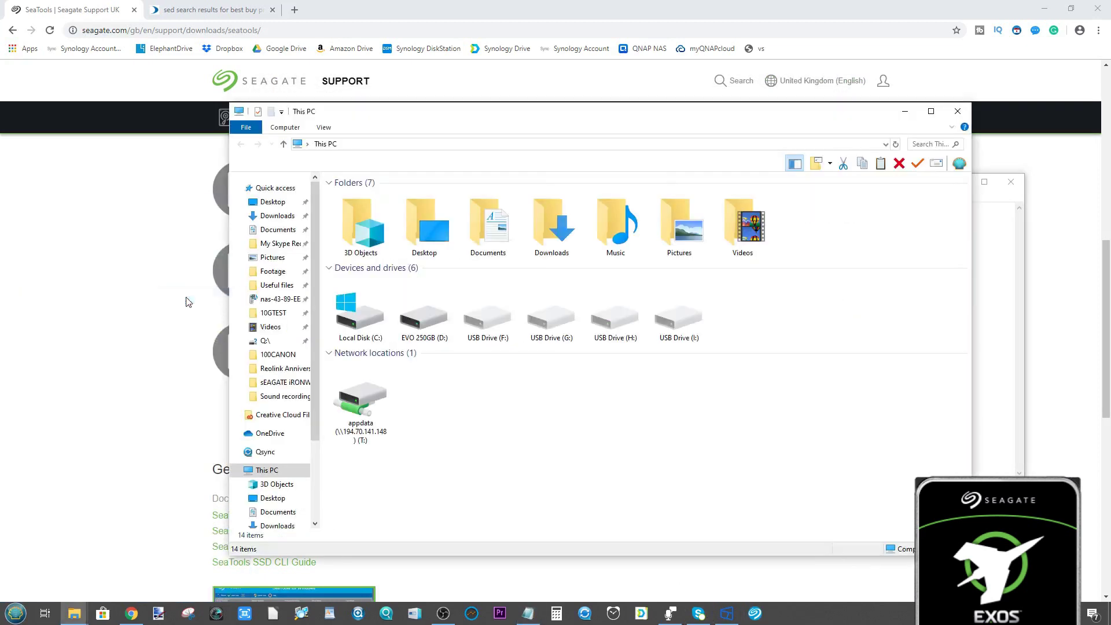
click(285, 128)
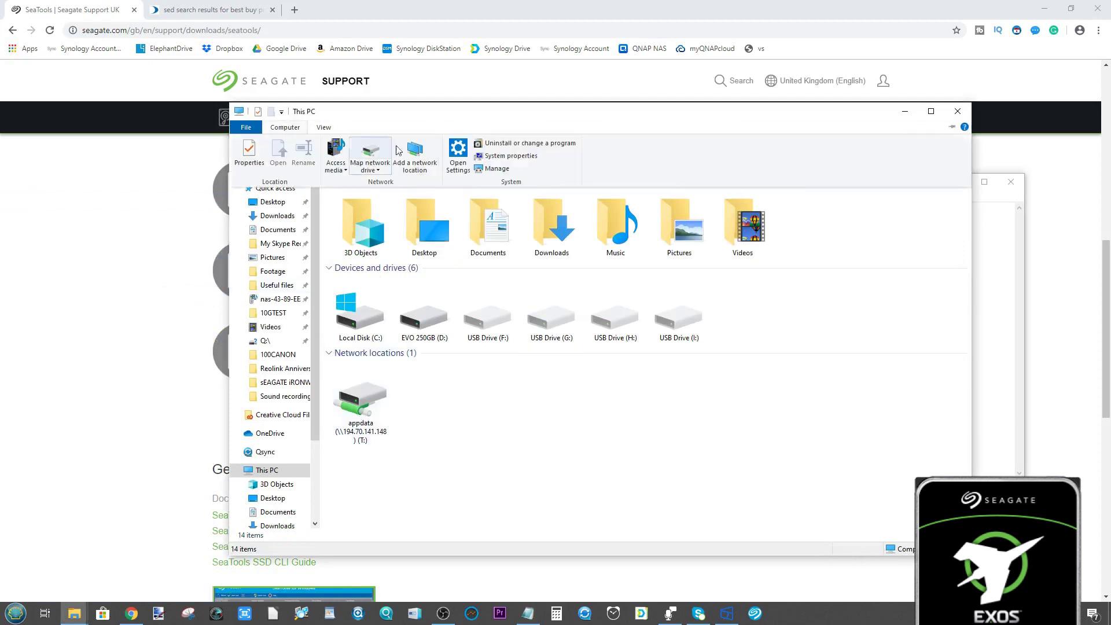
click(492, 173)
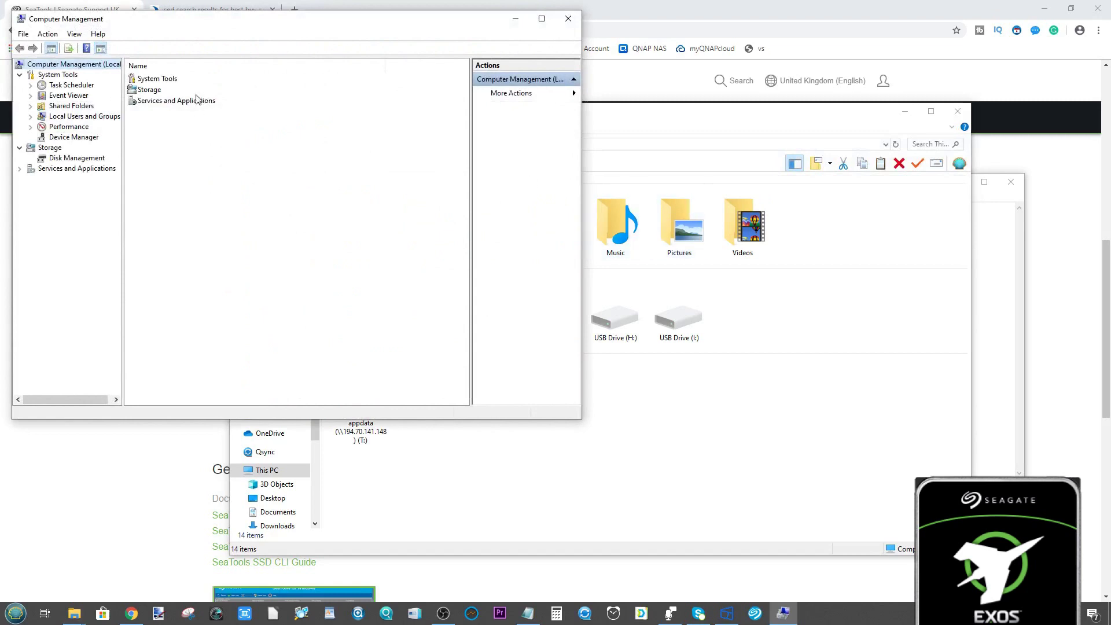
- Open Disk Management under Storage and scroll the disk map across Disk 0, Disk 1 and Disks 2–5
double_click(155, 90)
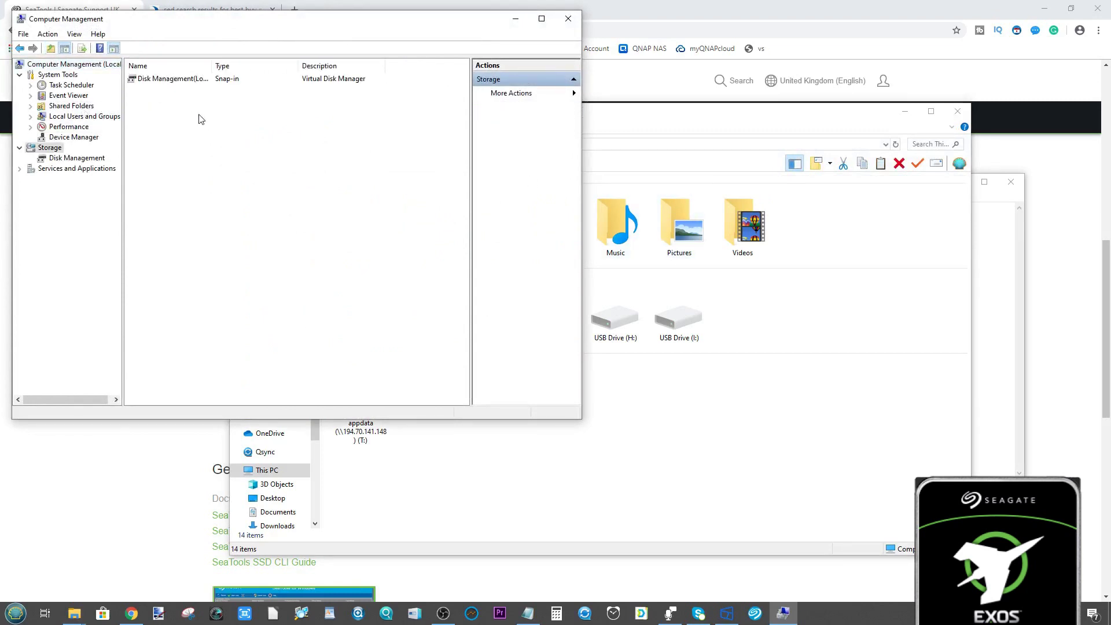
double_click(181, 79)
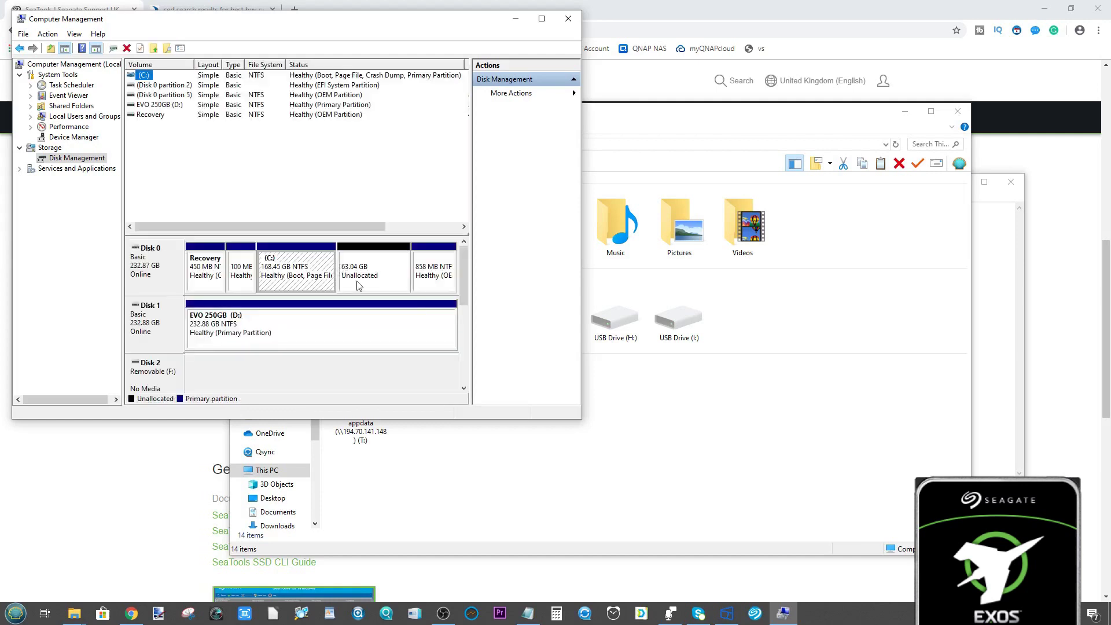
drag(467, 278, 432, 384)
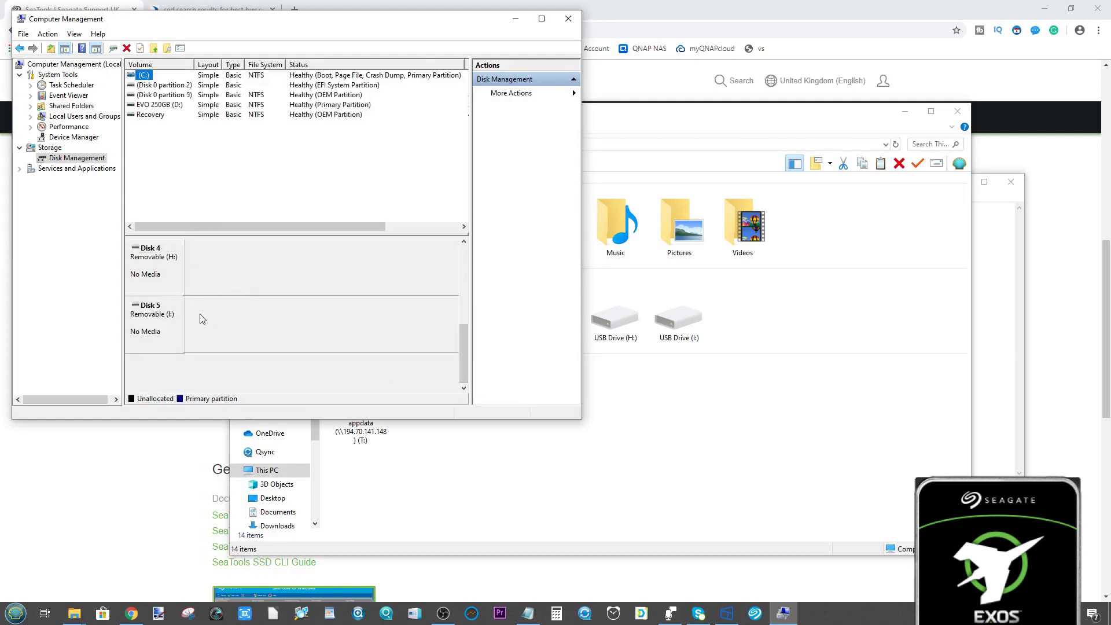
drag(464, 350, 467, 236)
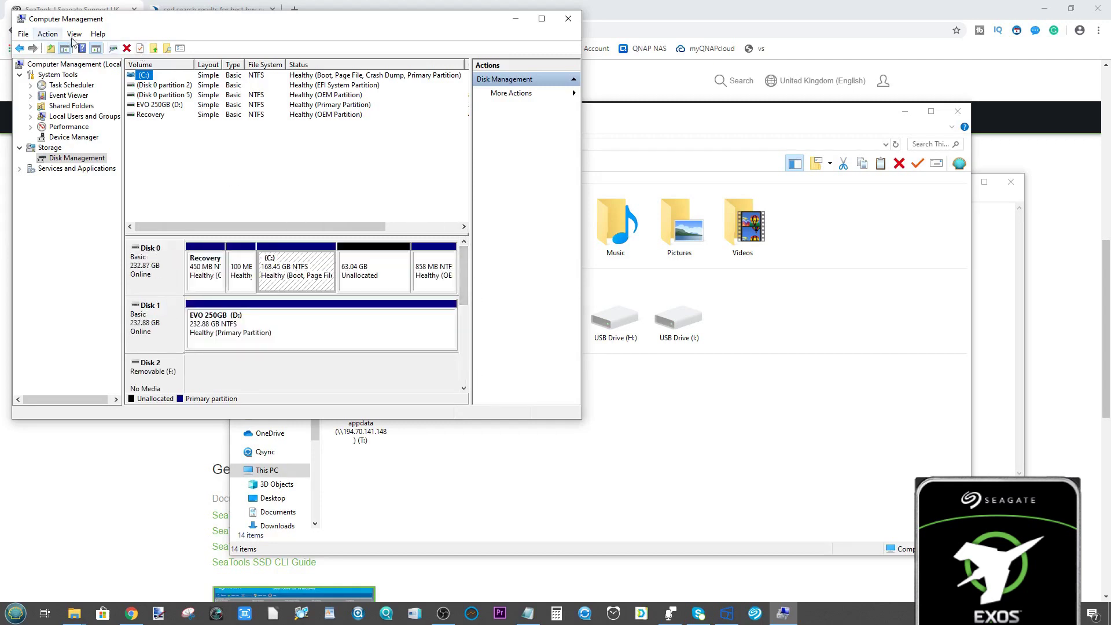
click(48, 34)
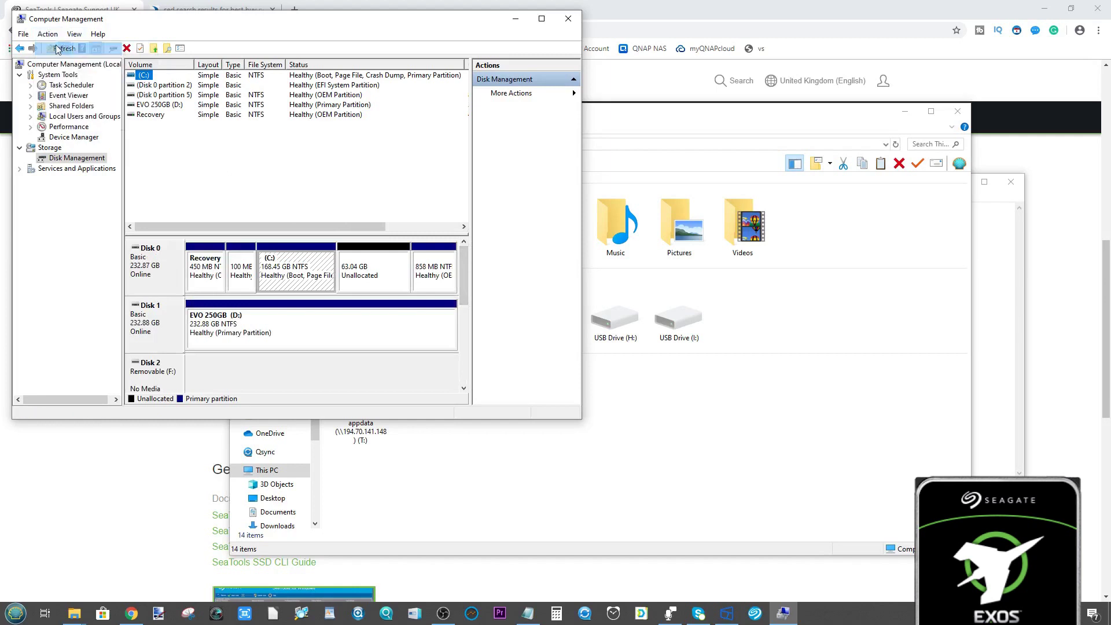
- Rescan all disks so the erased drive reappears as 11176 GB Disk 6
click(50, 34)
mouse_move(48, 34)
click(61, 62)
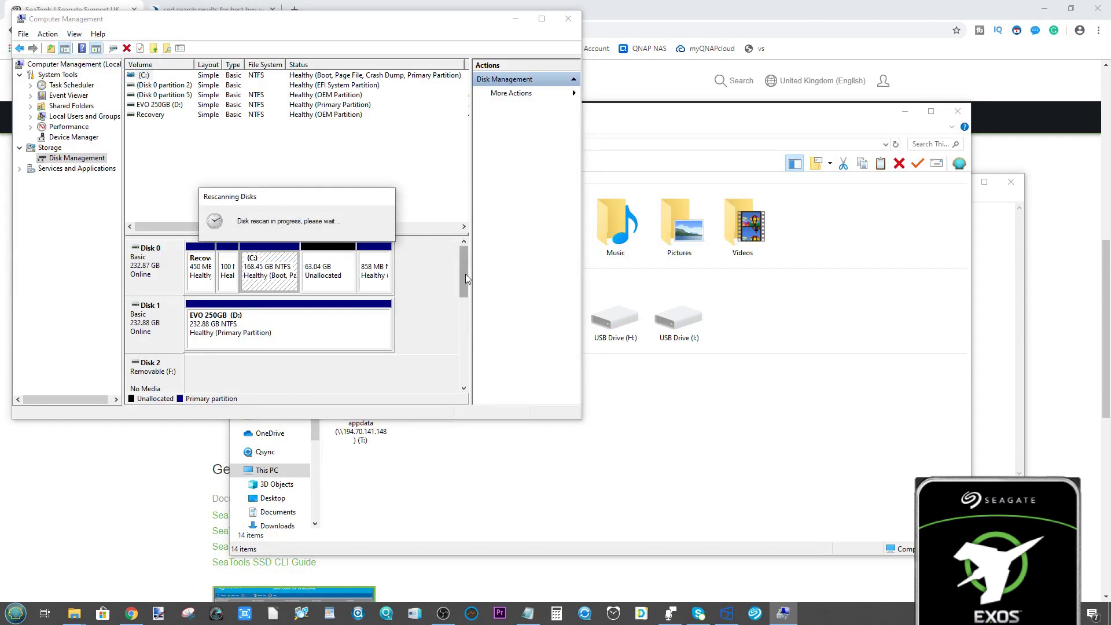
- Begin initialising the new unknown, unallocated Disk 6
drag(465, 273, 462, 358)
right_click(136, 335)
click(168, 344)
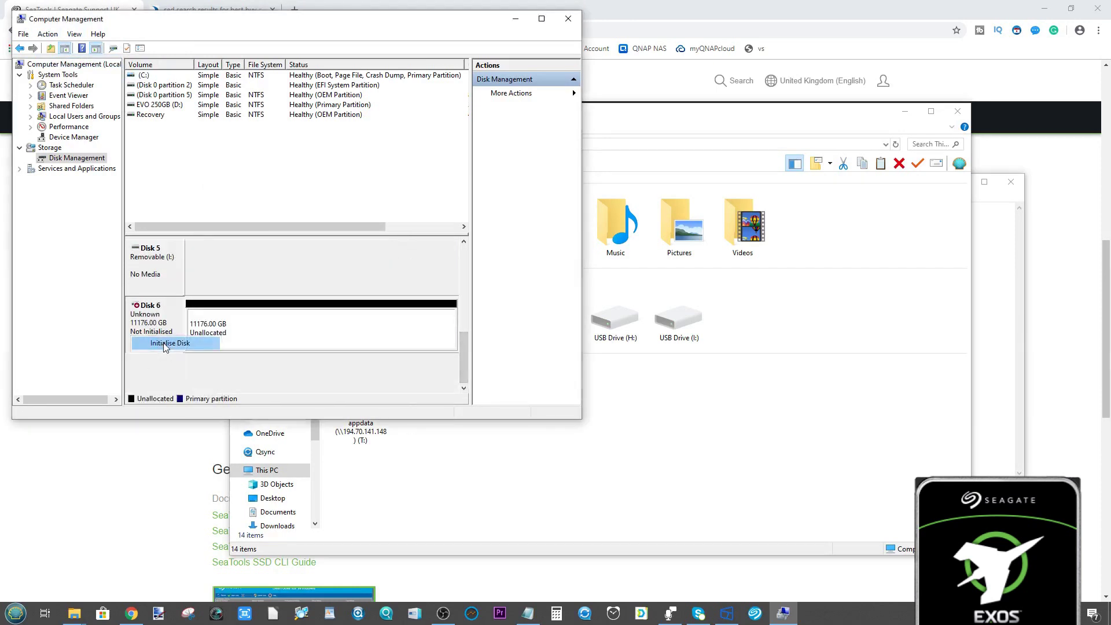